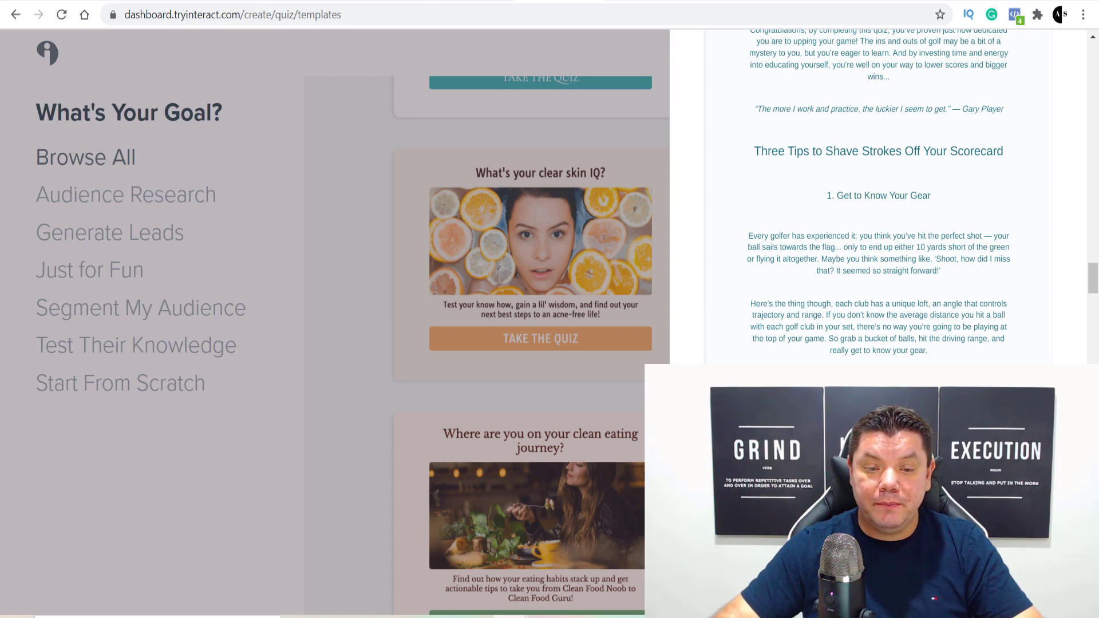
Open the cover page tips for the golf quiz and read the guidance on the quiz title and quiz description.
key("F5")
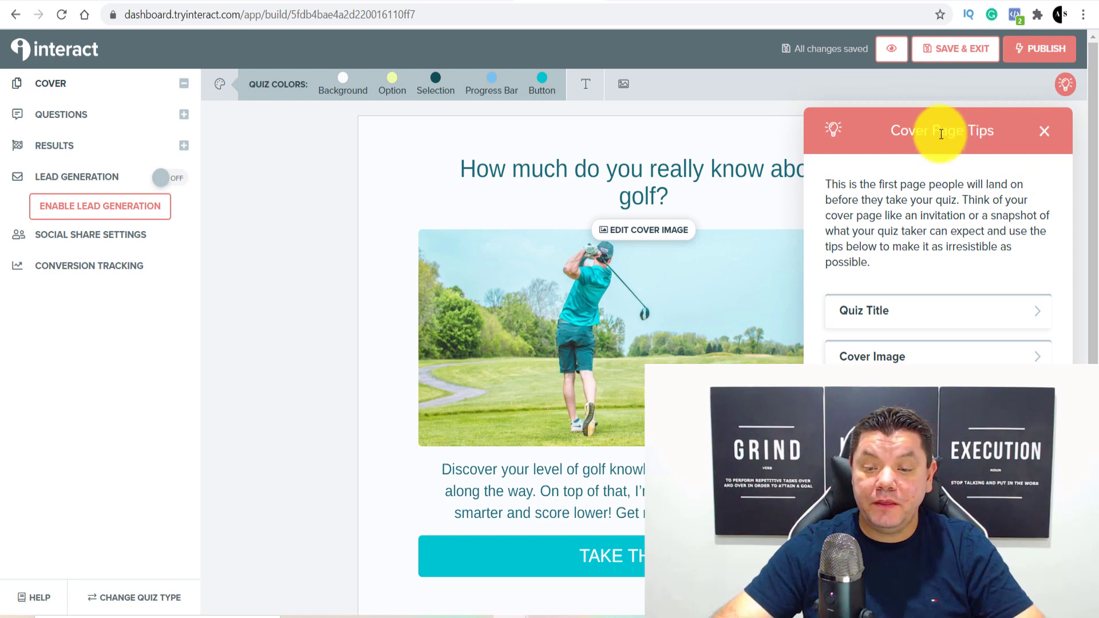
left_click(1066, 86)
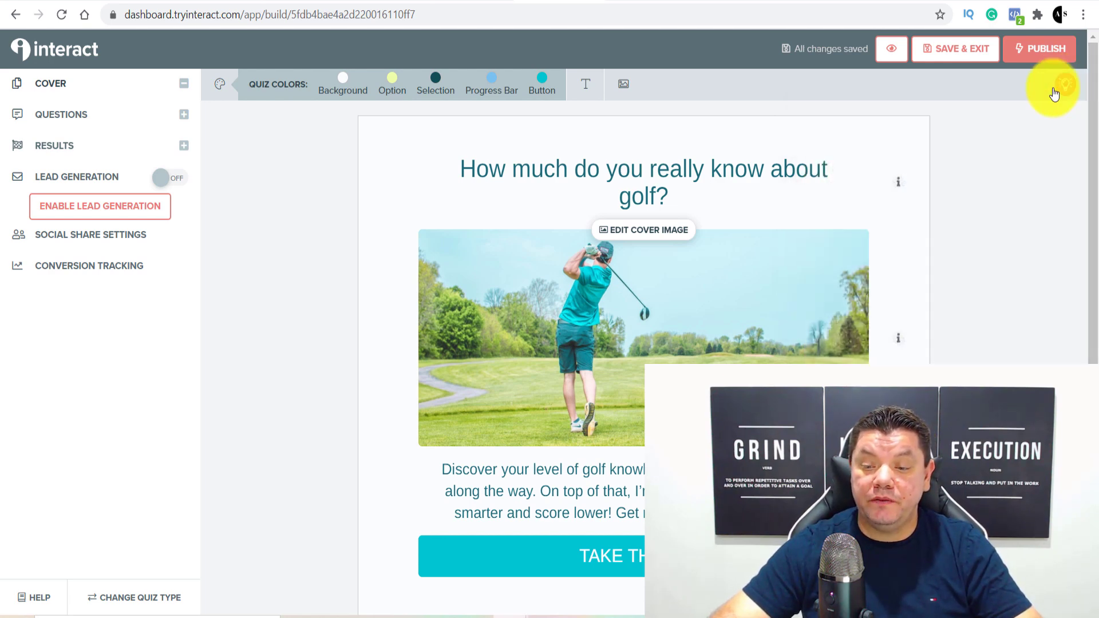
left_click(1063, 89)
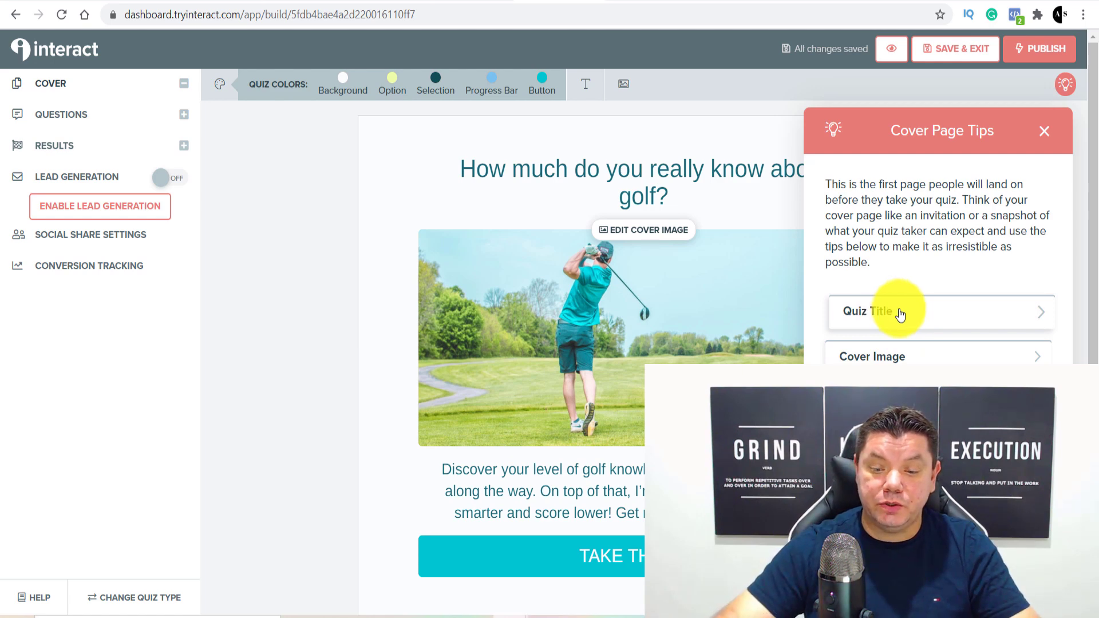
left_click(870, 316)
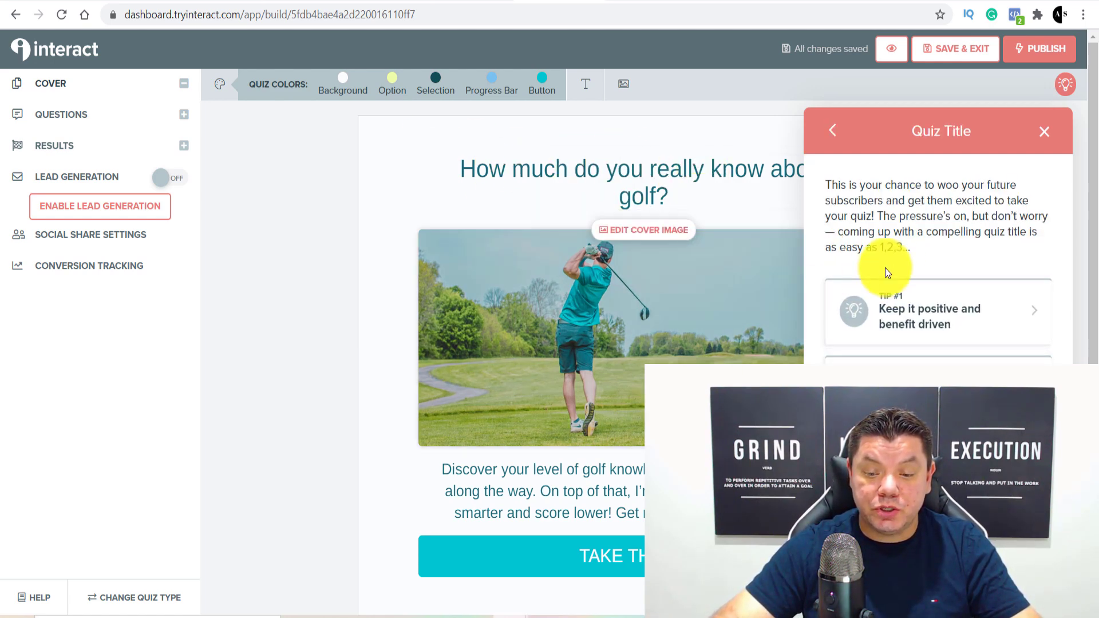
left_click(831, 130)
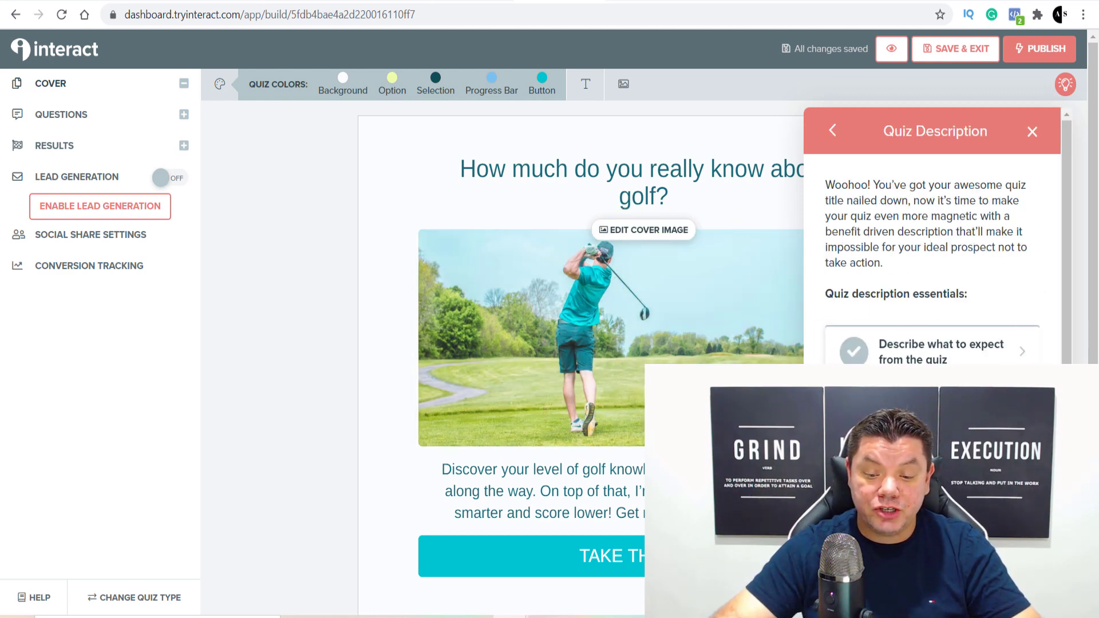
scroll(916, 229, "down", 2)
scroll(889, 152, "up", 2)
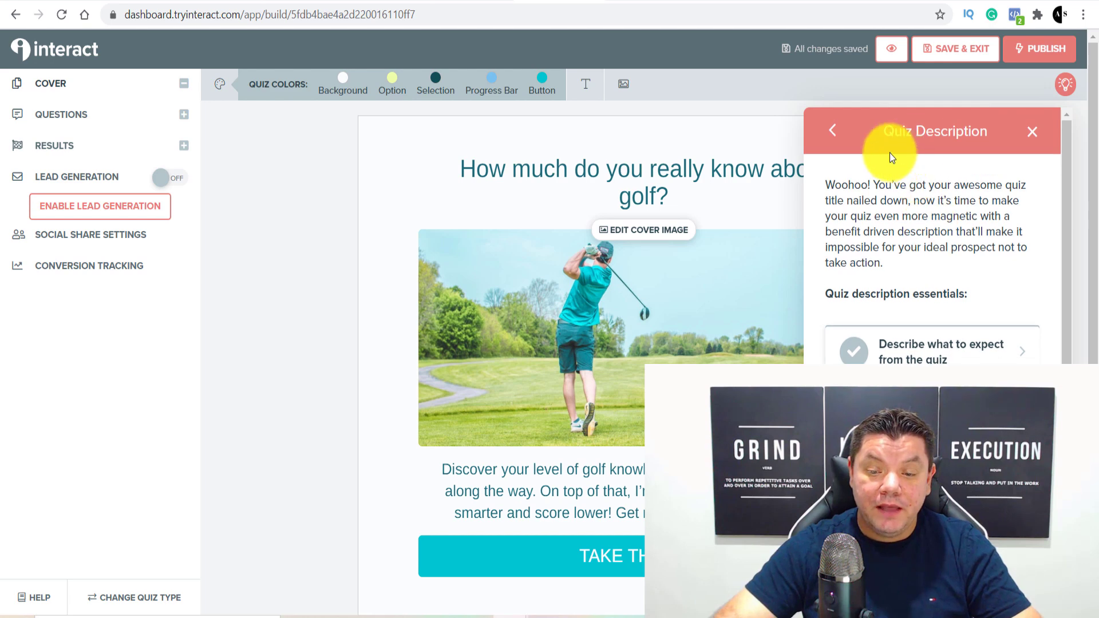
left_click(828, 135)
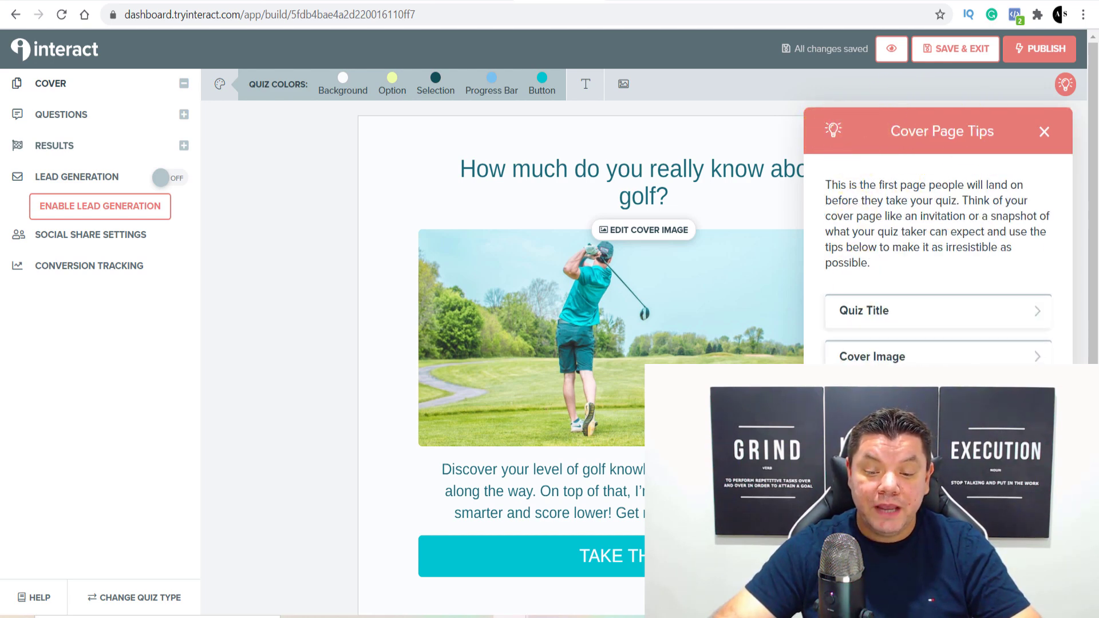
Read the Call To Action tips for the cover page and close the tips.
left_click(626, 555)
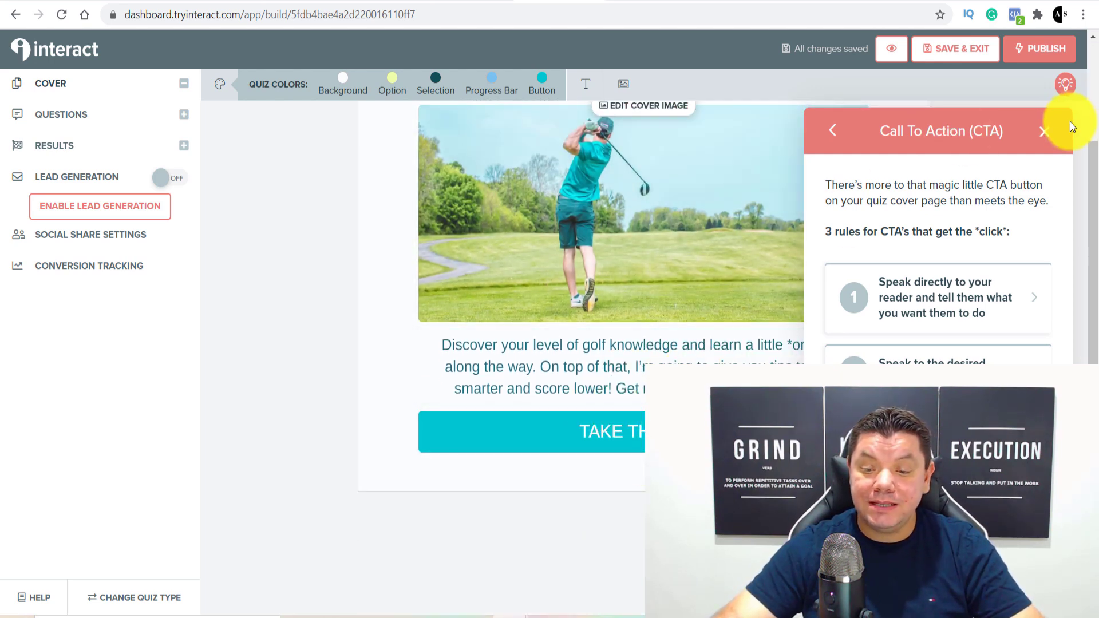
left_click(1064, 87)
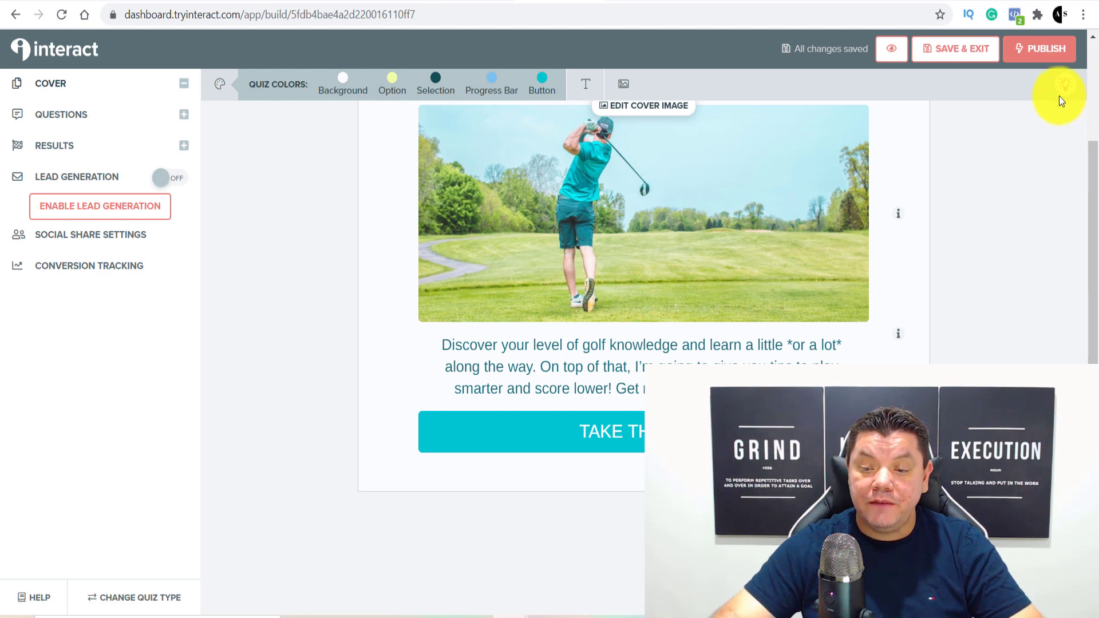
left_click(1063, 86)
left_click(1065, 76)
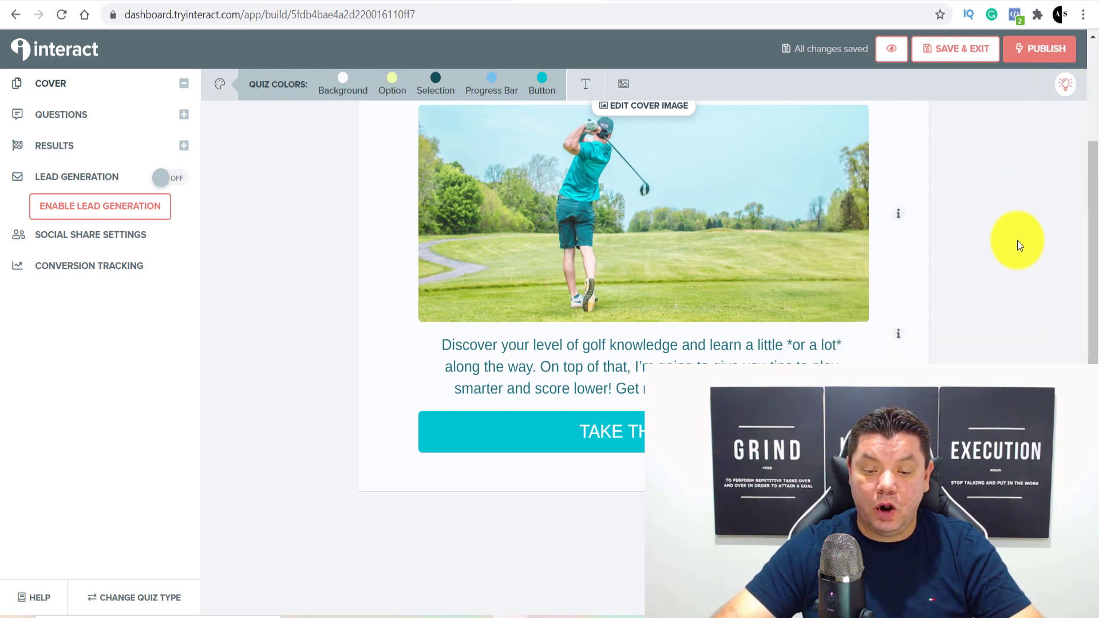
Delete the last word of the cover title and retype it to read "How much do you really know about golf?".
scroll(987, 331, "up", 3)
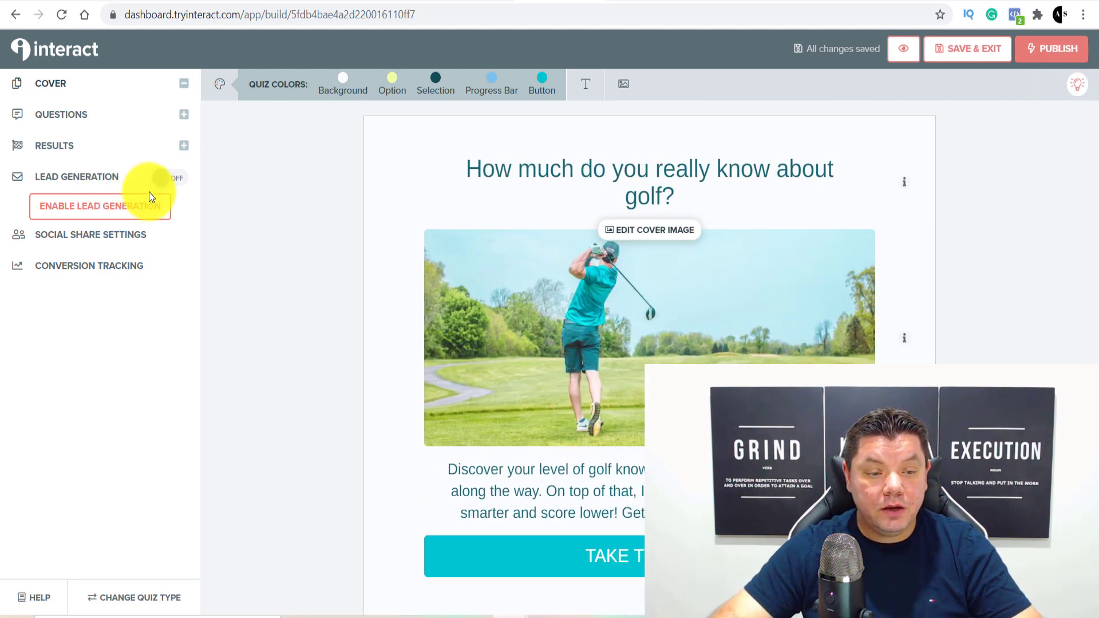
left_click(48, 86)
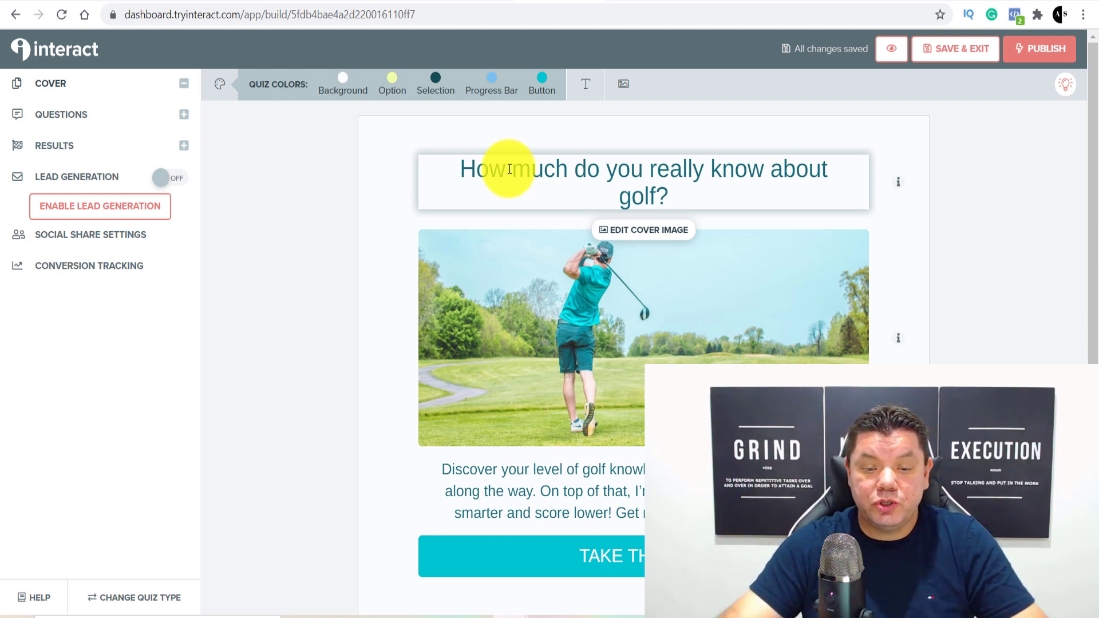
left_click(665, 194)
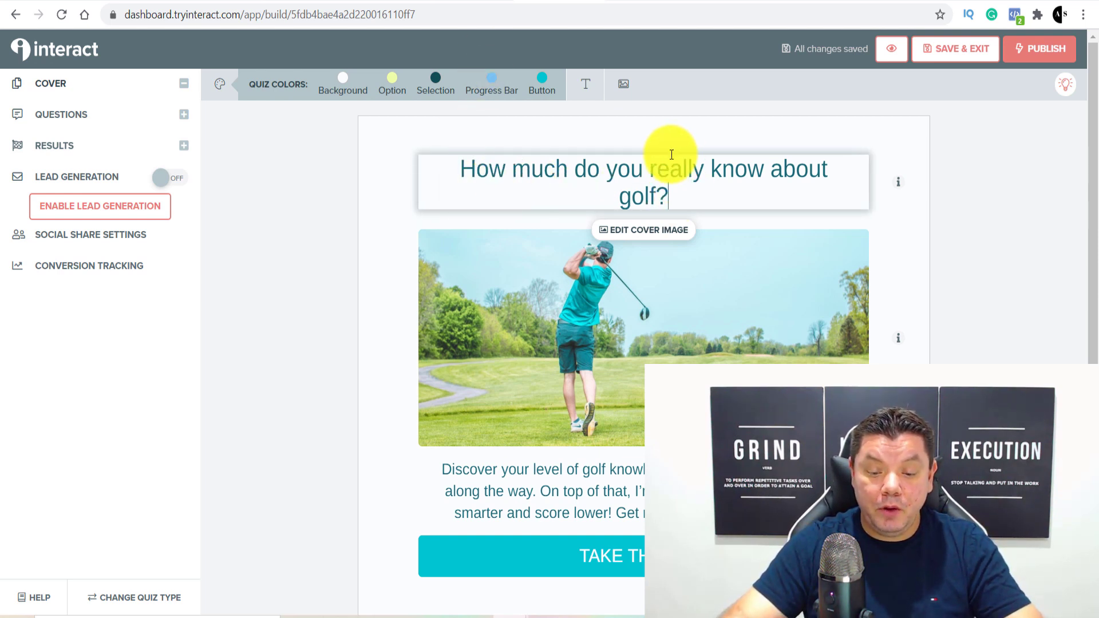
key("BackSpace")
key("BackSpace")
key("BackSpace")
key("BackSpace")
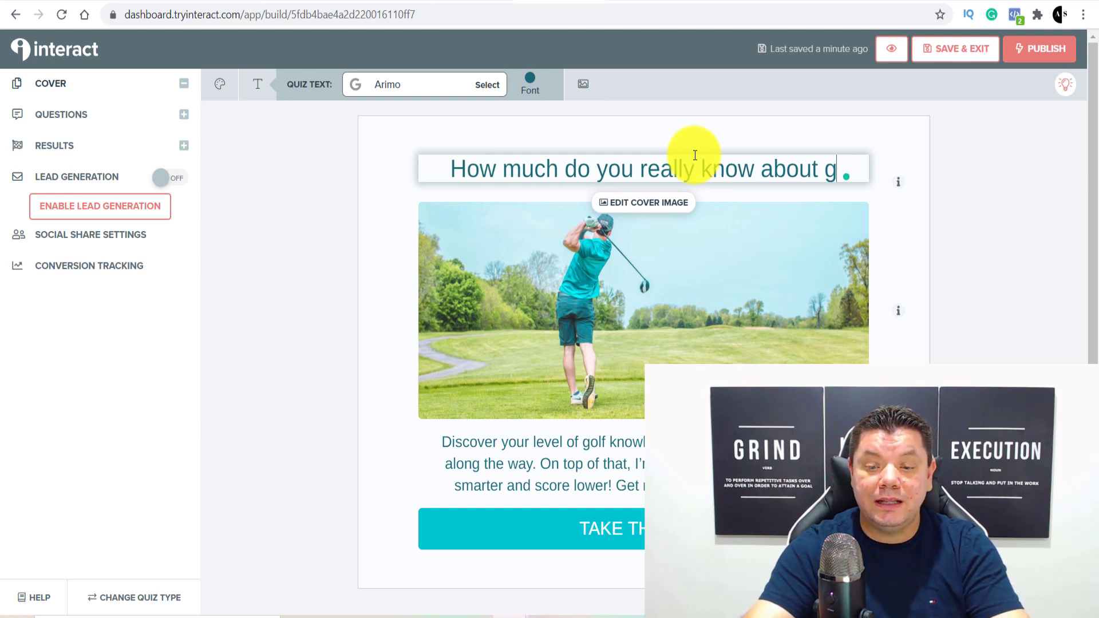
type("olf")
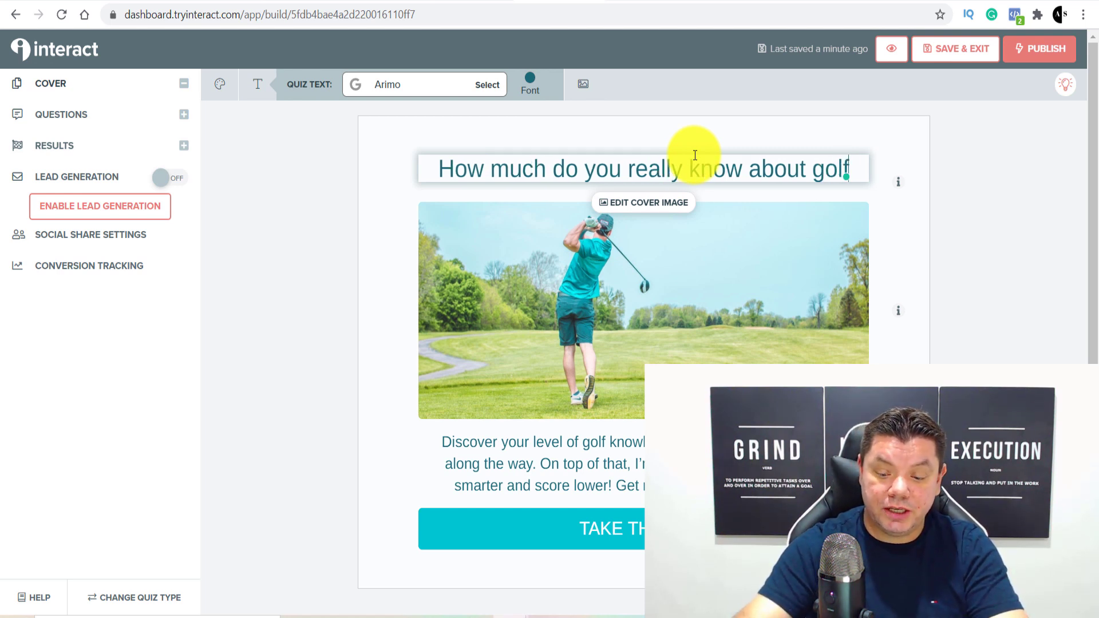
type("?")
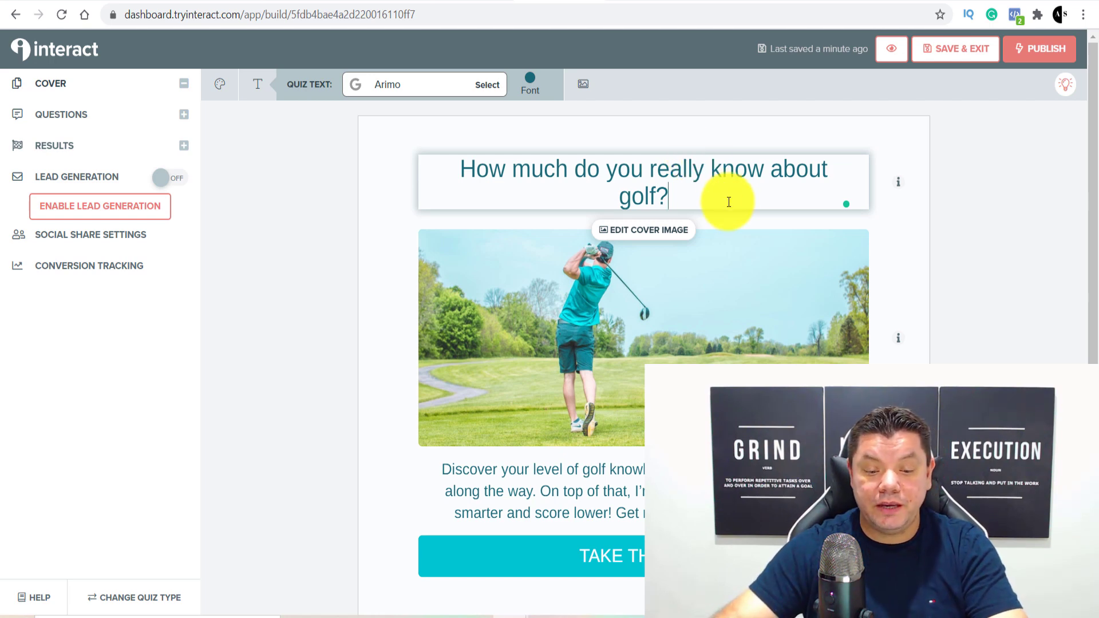
Review the quiz questions, examining the answer choices of the lost-ball time question and the 'par' abbreviation question.
scroll(699, 343, "down", 2)
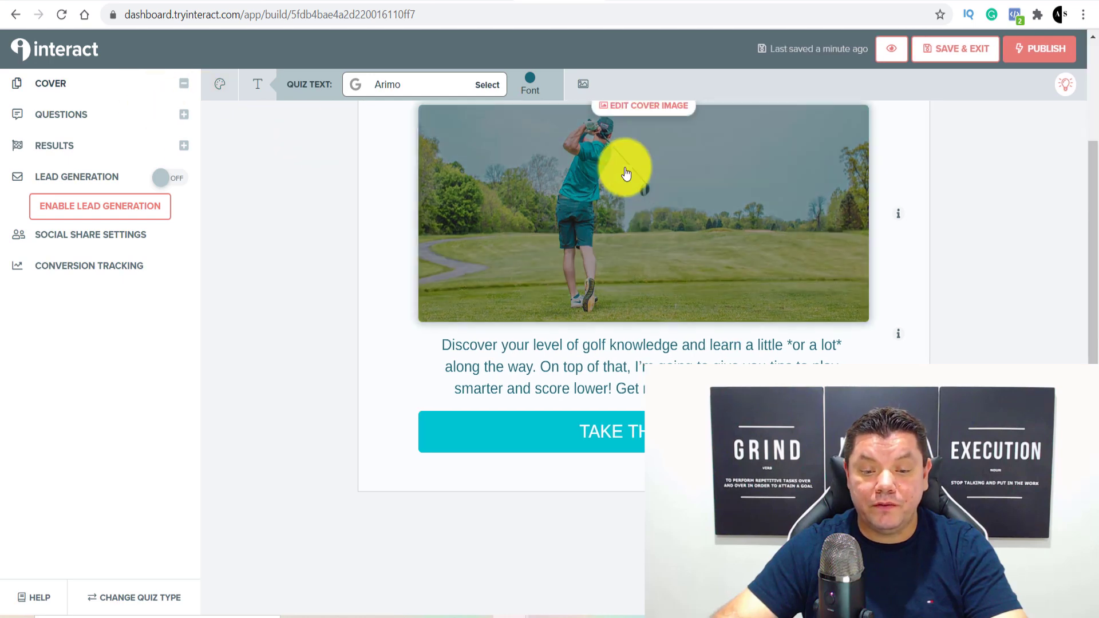
scroll(527, 277, "up", 3)
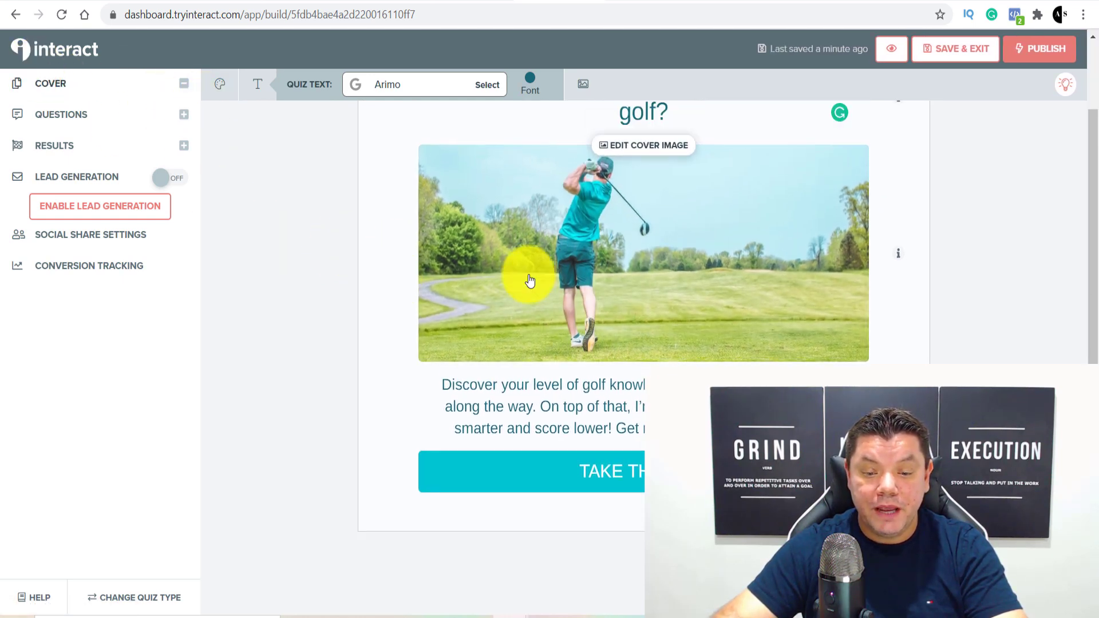
scroll(643, 298, "down", 2)
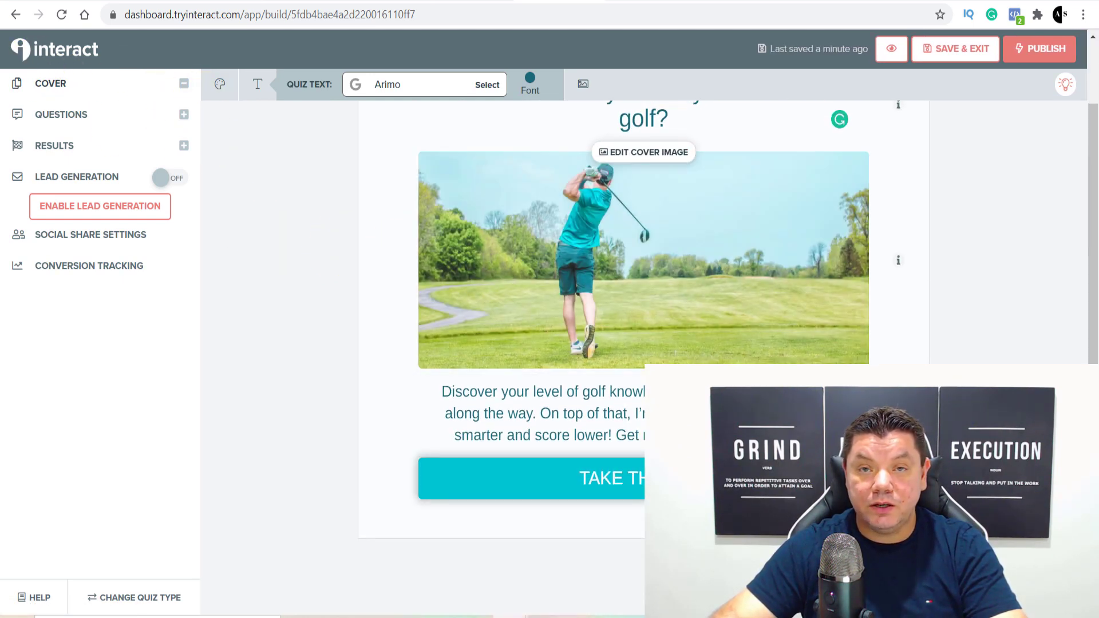
left_click(56, 115)
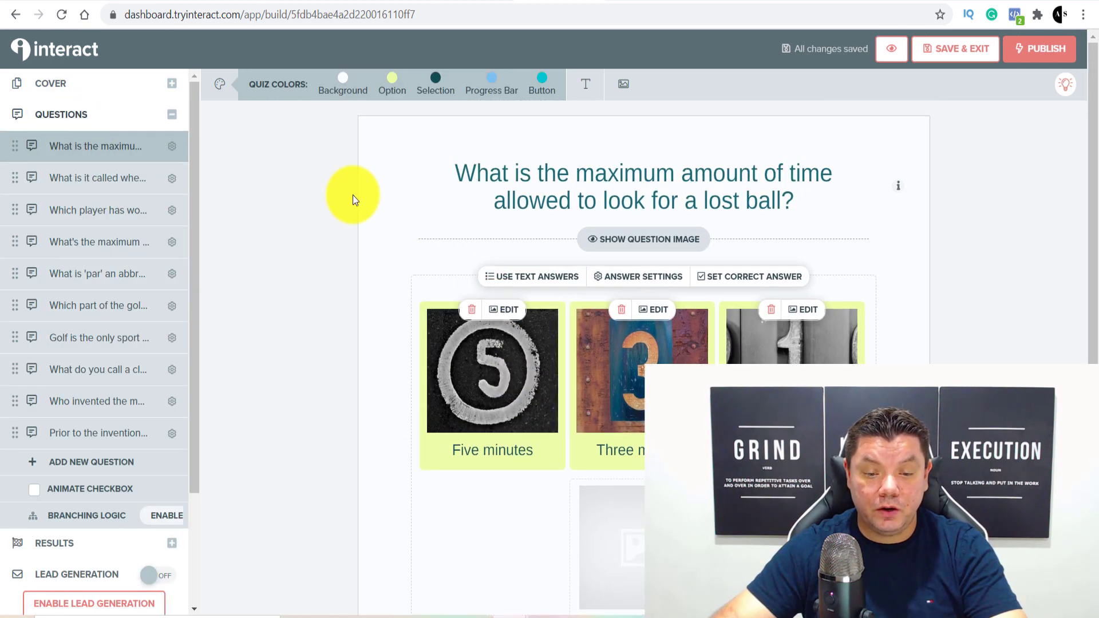
scroll(351, 196, "up", 2)
left_click(99, 150)
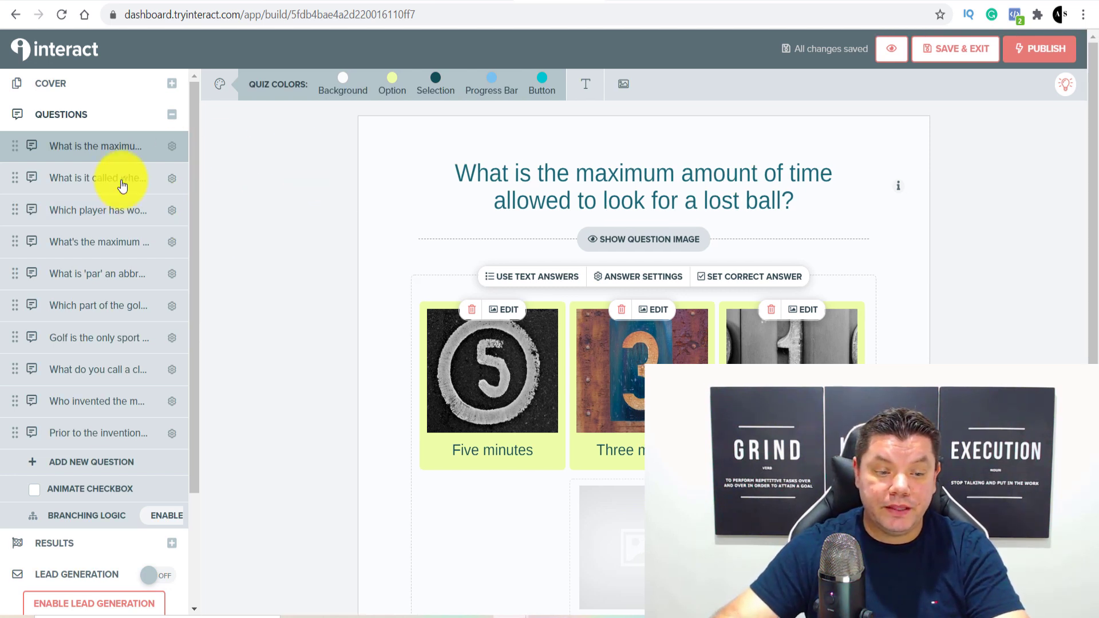
left_click(20, 147)
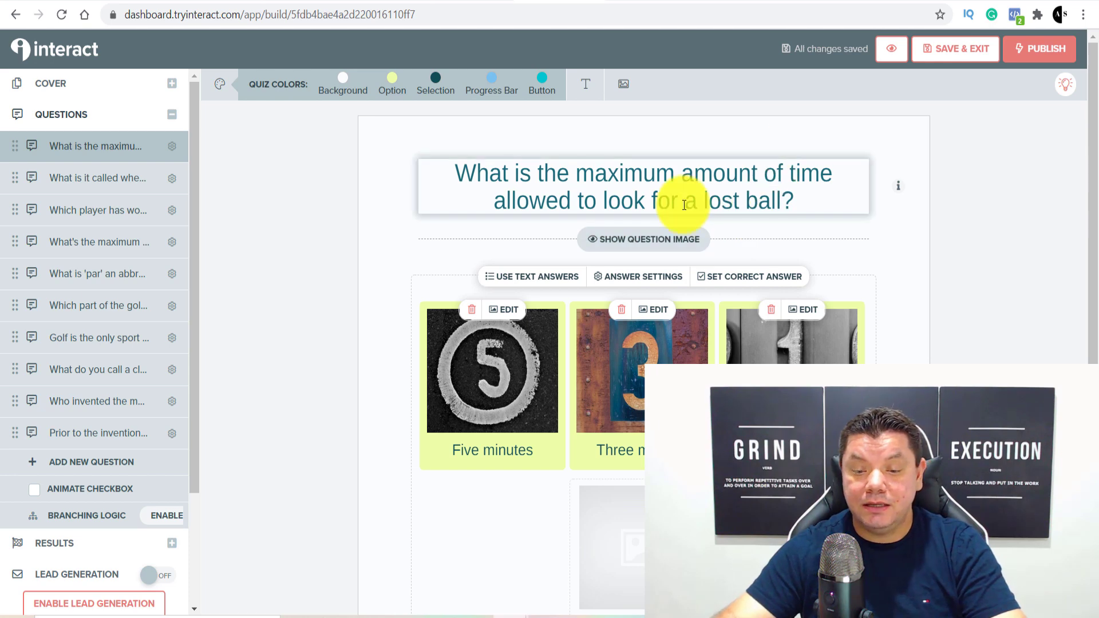
scroll(632, 277, "down", 4)
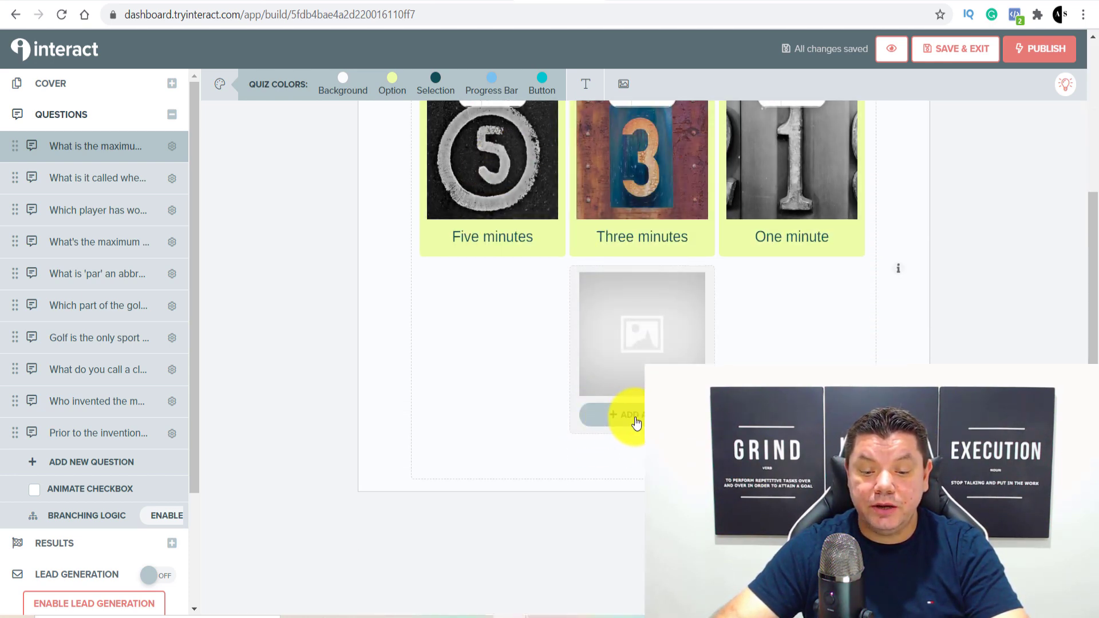
scroll(711, 198, "up", 3)
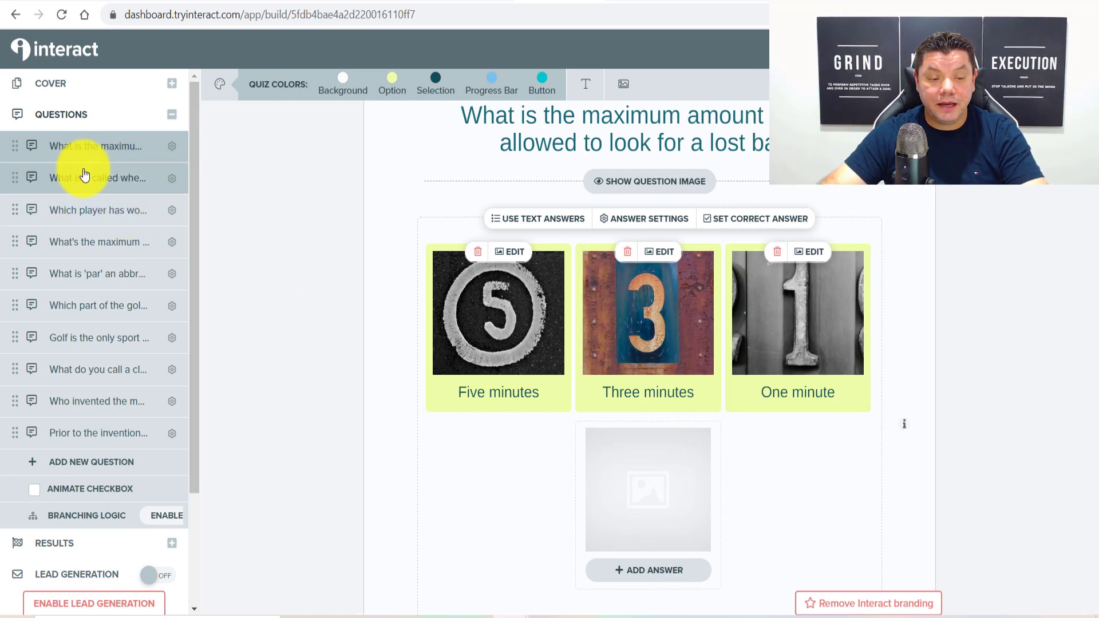
left_click(72, 273)
scroll(676, 538, "down", 3)
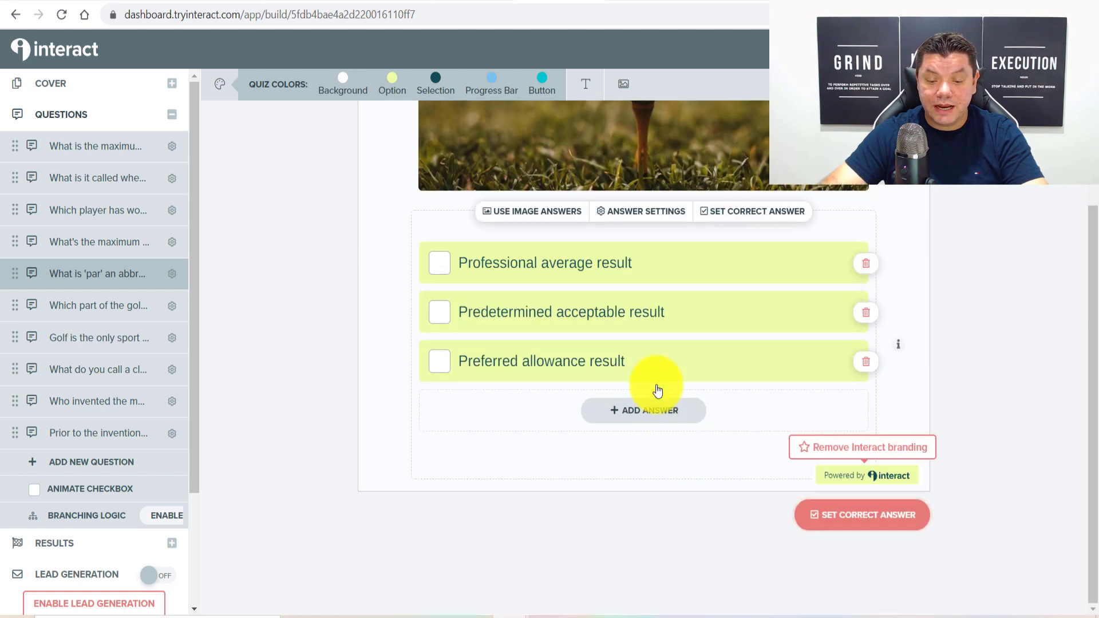
Open the quiz results and read through the "You're a golfing... Noobie!" result page, including its image, tips and resources.
scroll(63, 314, "down", 3)
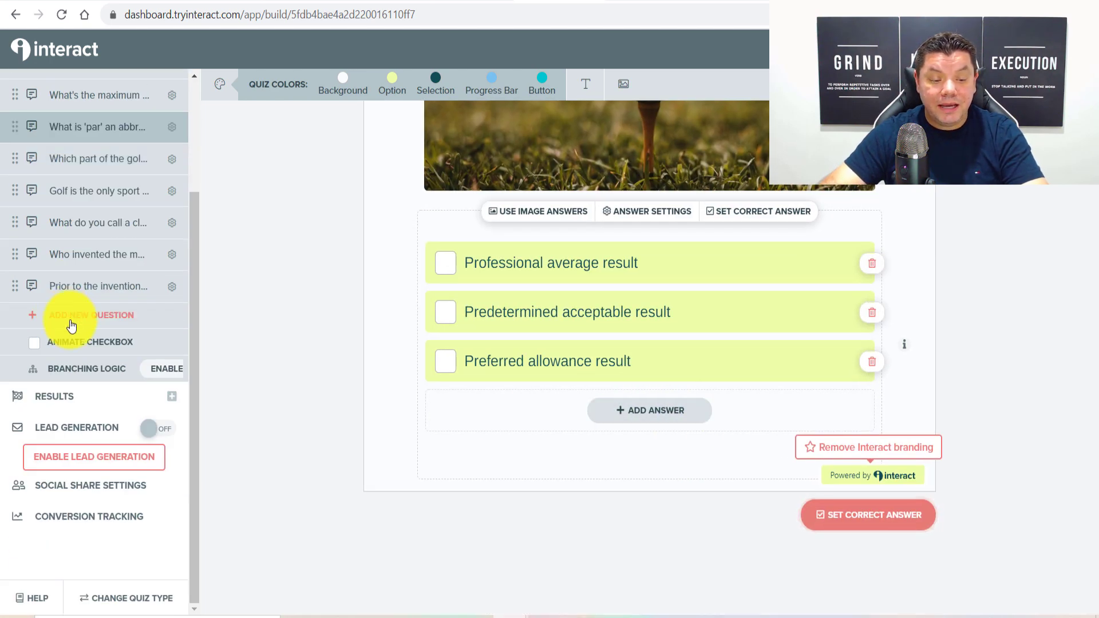
left_click(54, 396)
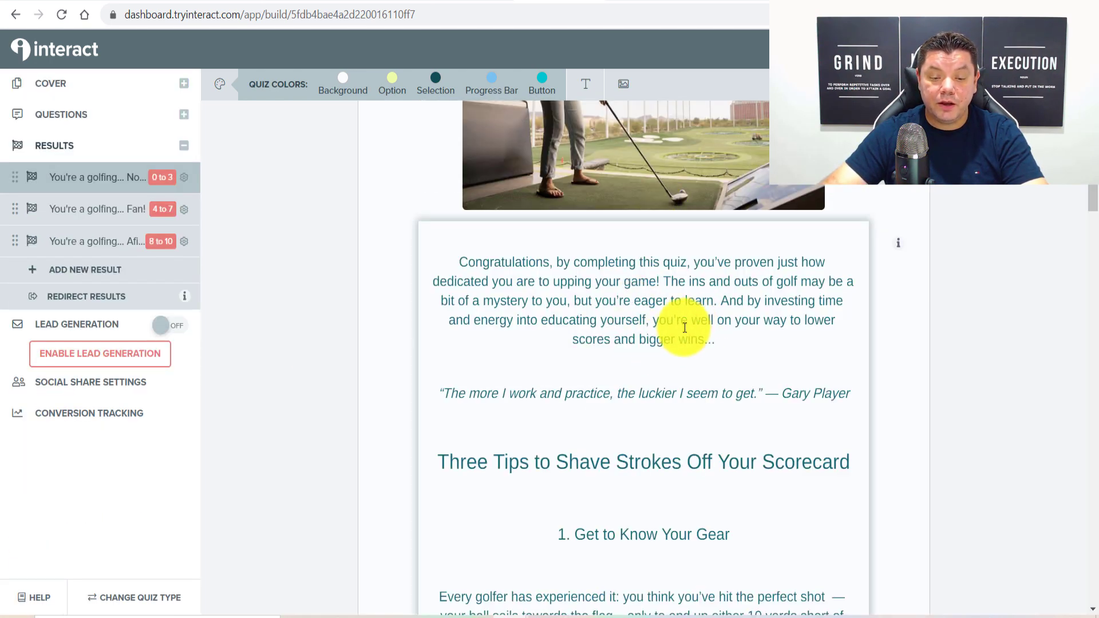
scroll(702, 382, "up", 3)
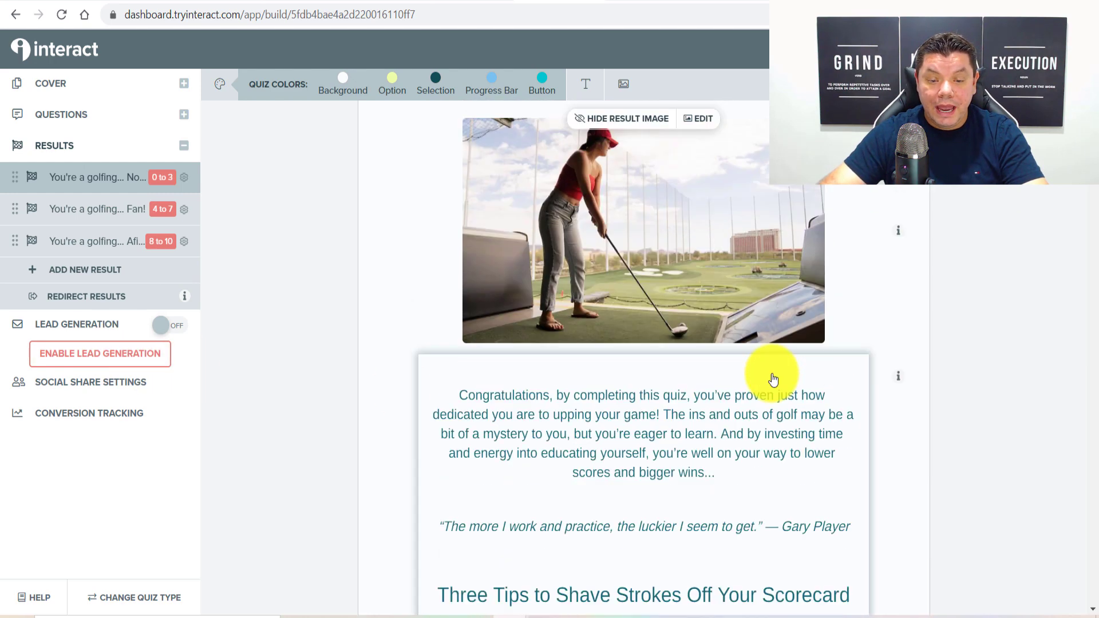
left_click(523, 196)
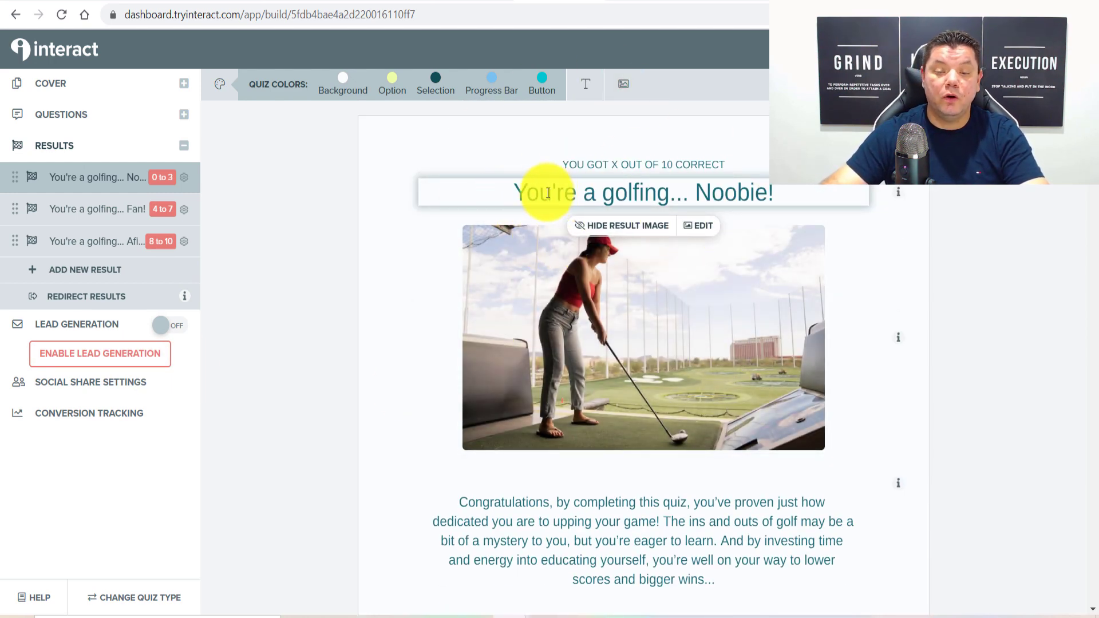
scroll(658, 275, "down", 7)
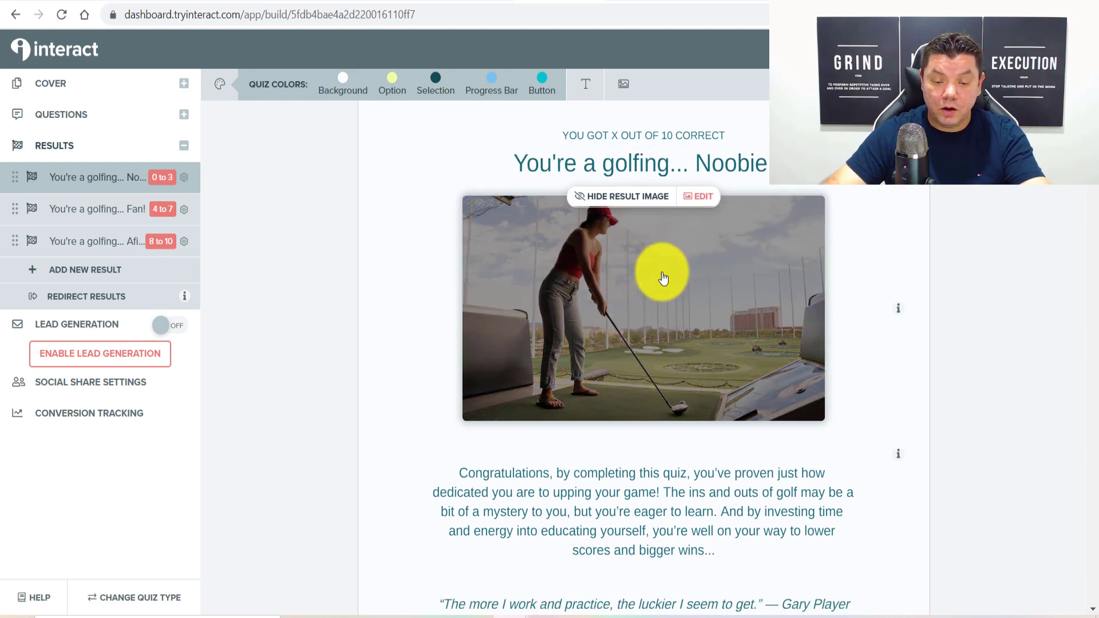
scroll(661, 281, "down", 1)
scroll(655, 290, "up", 3)
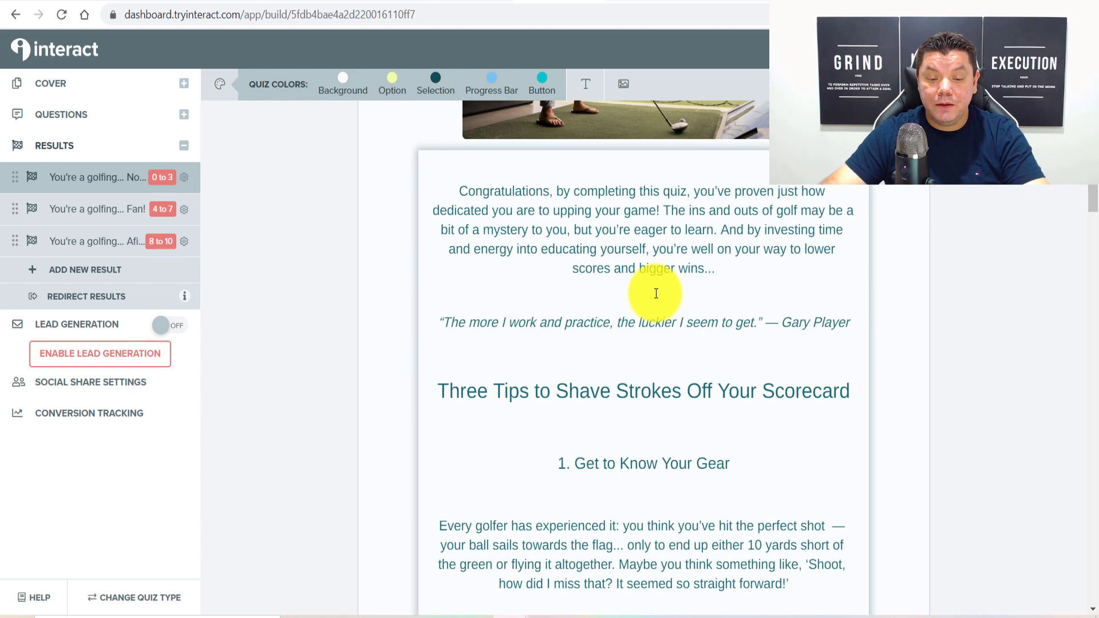
scroll(651, 274, "down", 3)
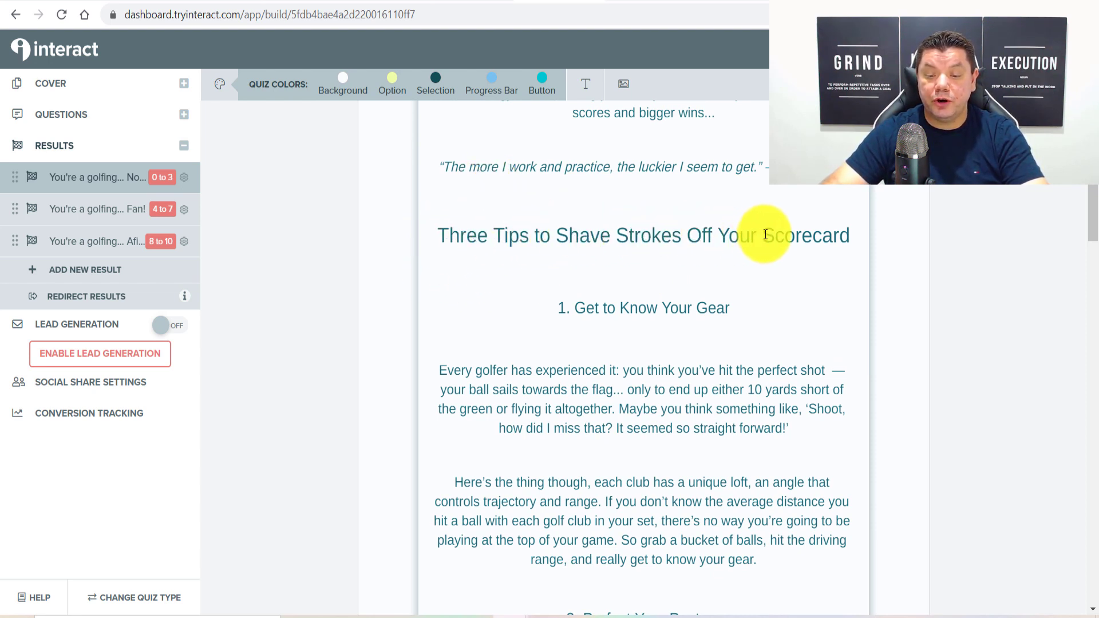
scroll(577, 363, "down", 5)
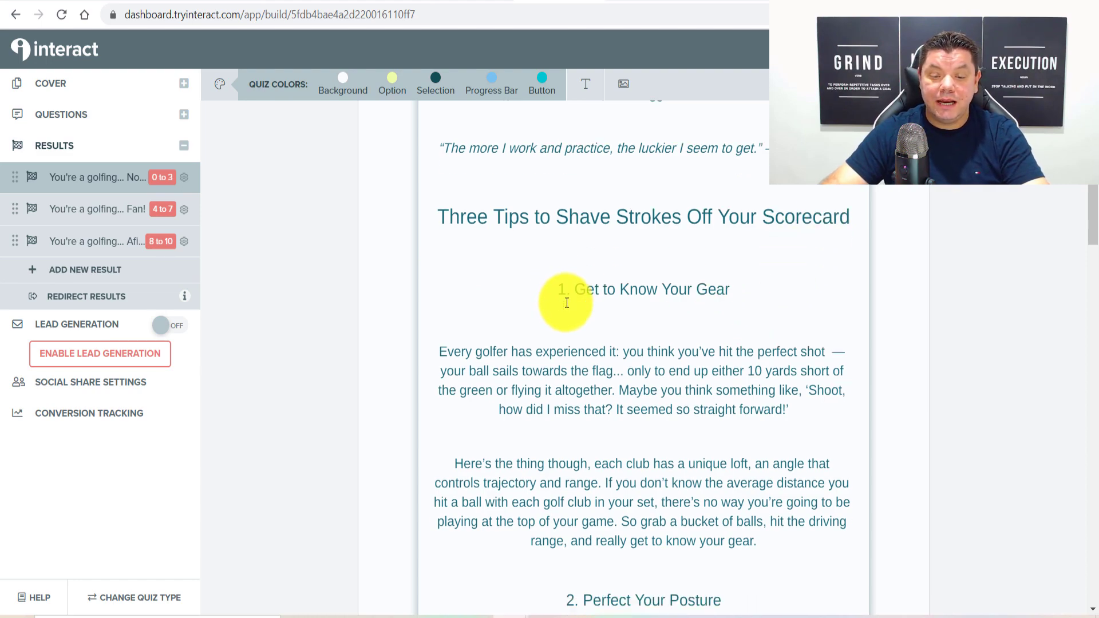
scroll(652, 354, "down", 10)
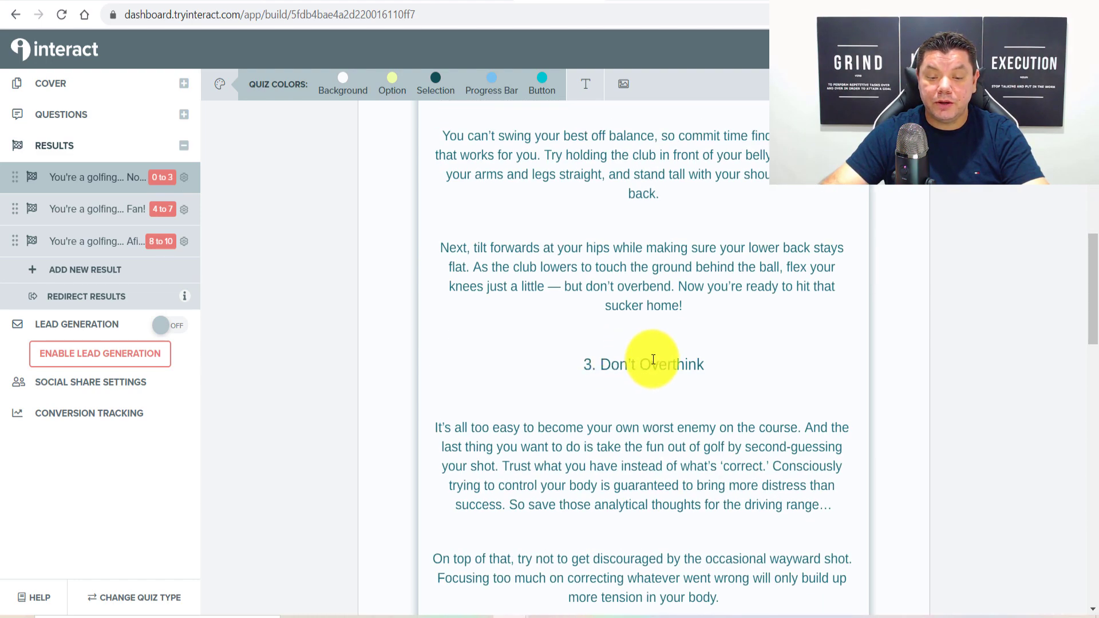
scroll(662, 354, "down", 10)
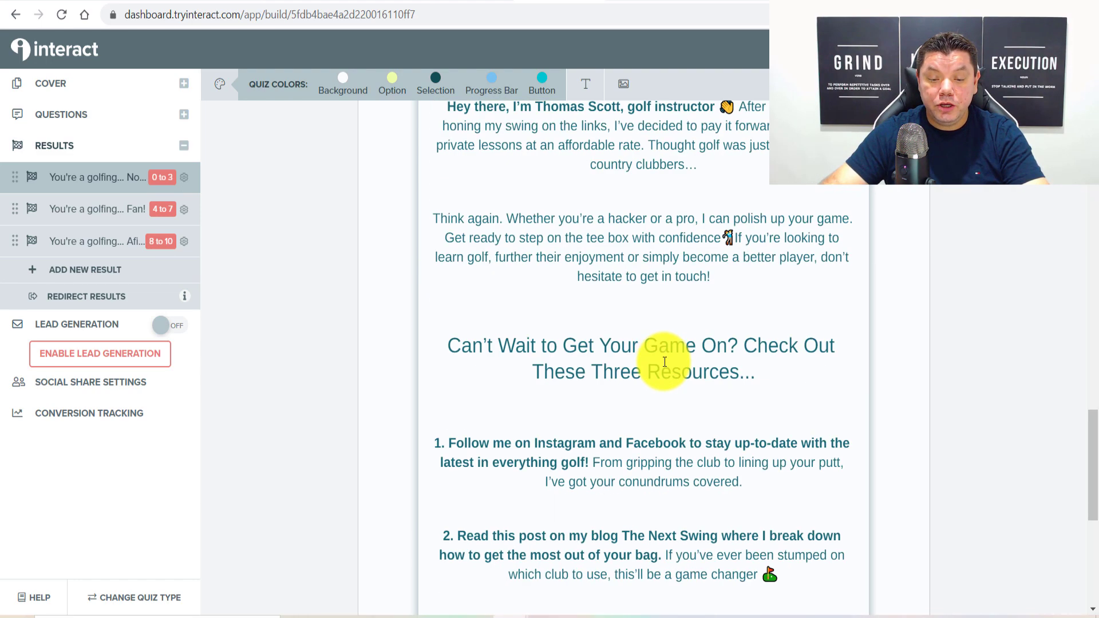
Delete the numbered resources and the closing "Plus Expect to See Me in Your Inbox" headline from the end of the Noobie result text.
scroll(663, 357, "up", 12)
scroll(665, 362, "up", 3)
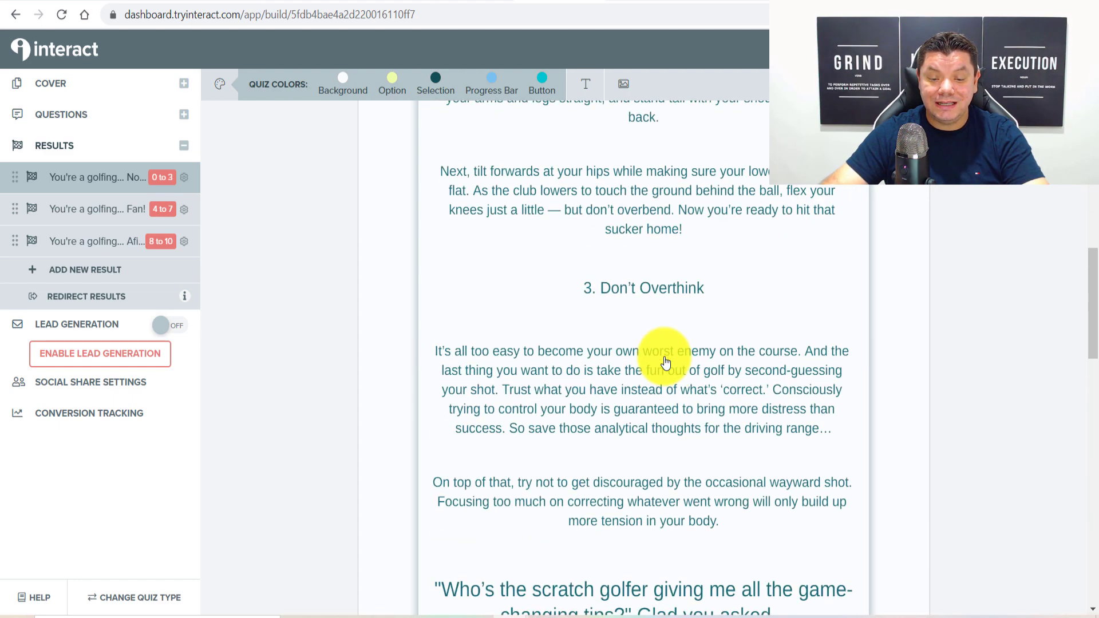
scroll(665, 363, "down", 20)
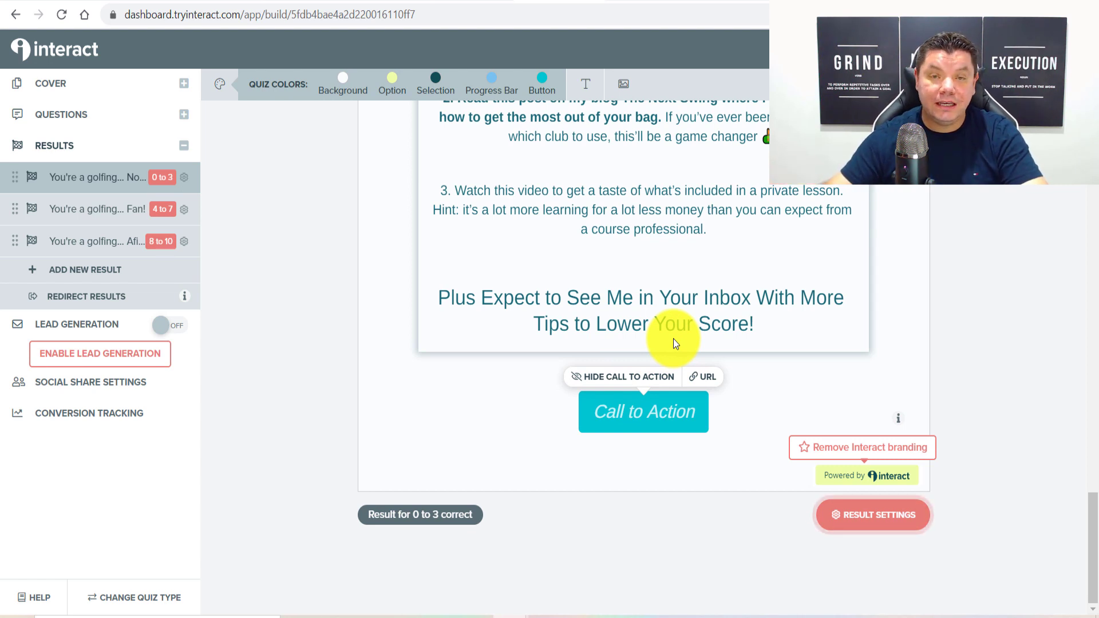
left_click_drag(761, 321, 672, 269)
key("BackSpace")
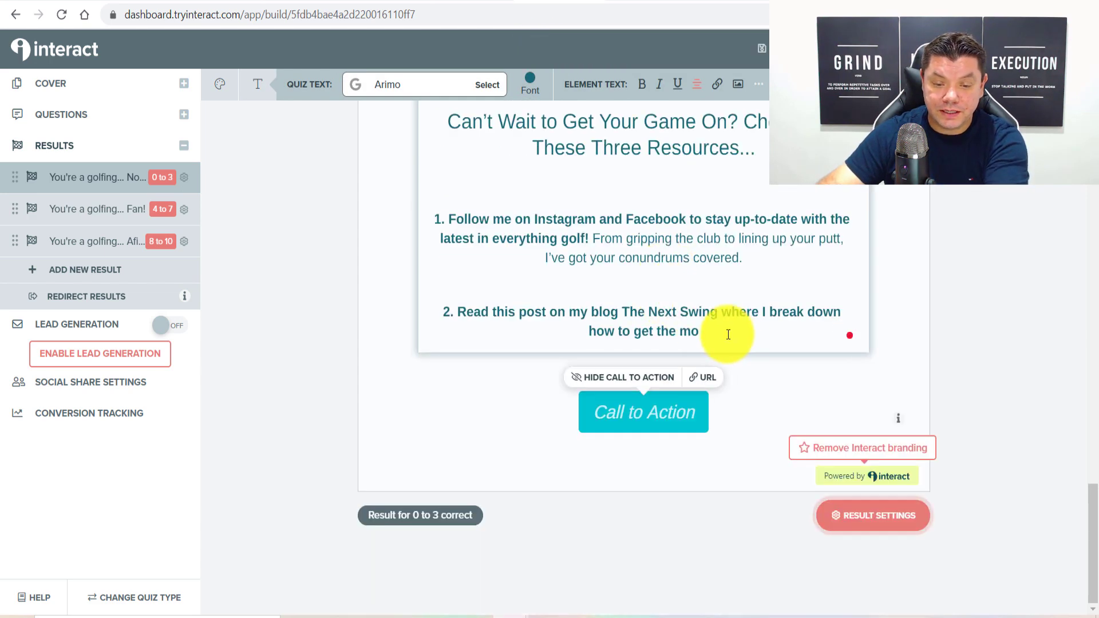
left_click_drag(726, 334, 437, 219)
key("BackSpace")
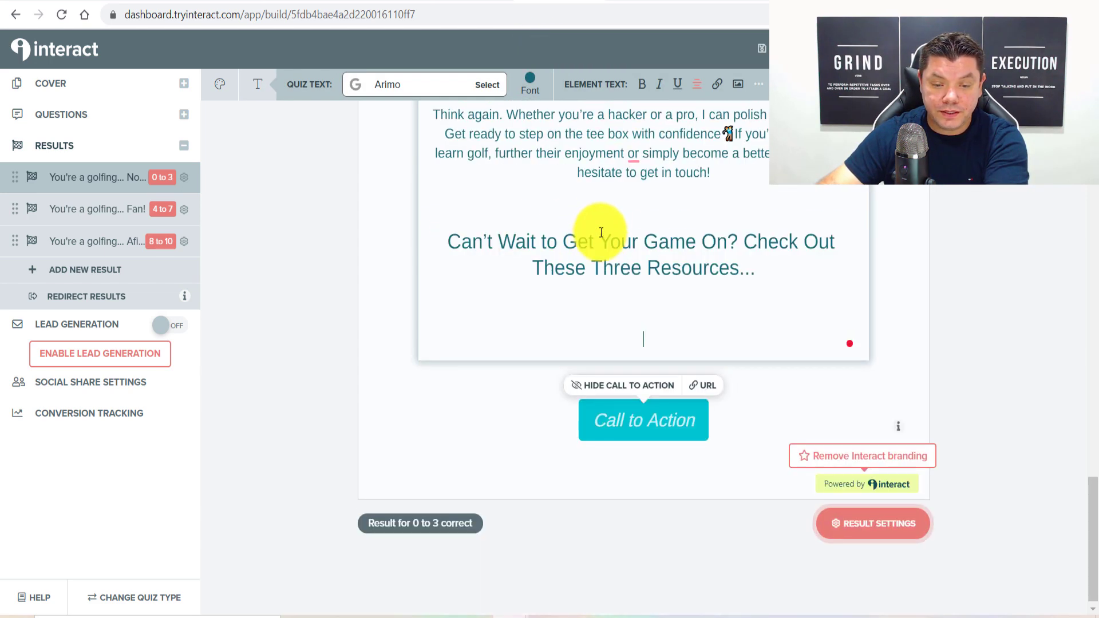
Delete all result text from the paragraph under "3. Don't Overthink" through the "Check Out These Three Resources..." heading.
scroll(650, 238, "up", 10)
scroll(657, 240, "up", 4)
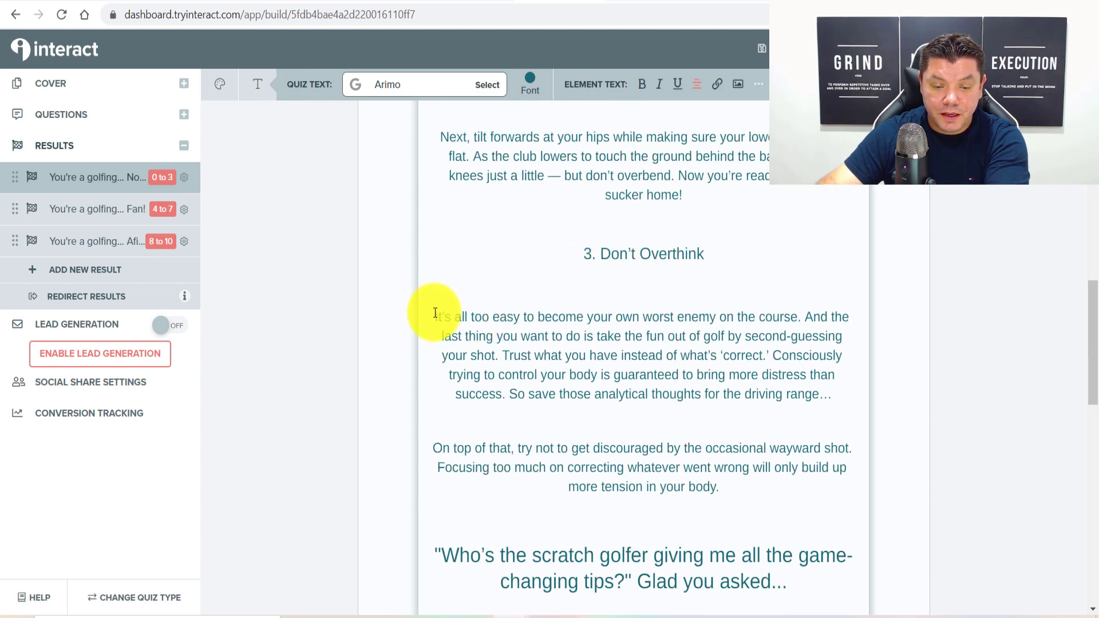
left_click_drag(436, 317, 775, 273)
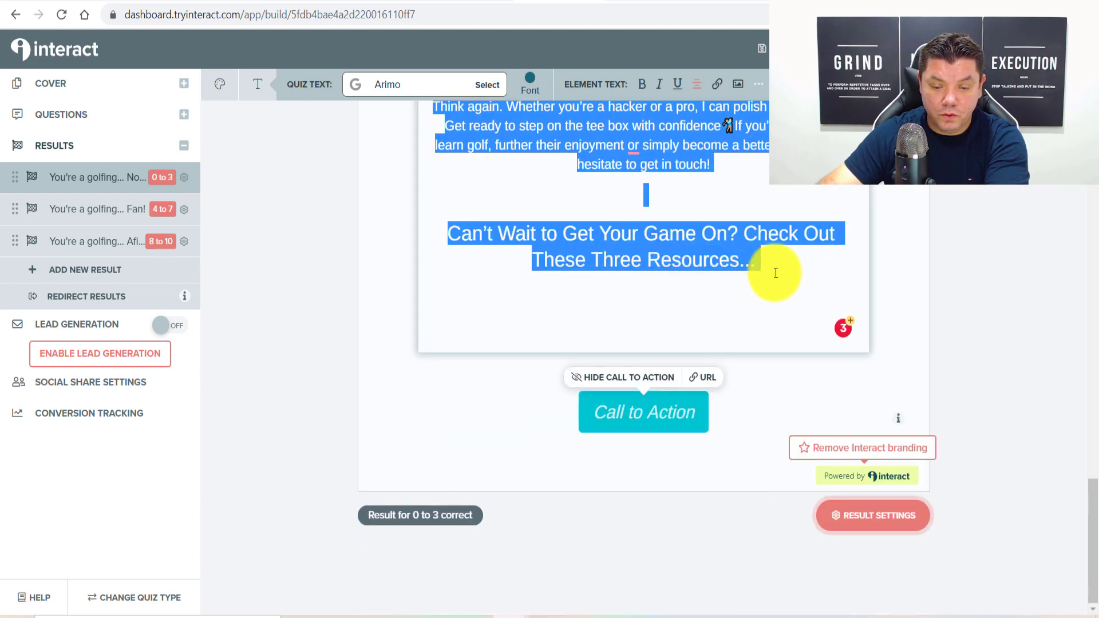
key("BackSpace")
scroll(753, 282, "up", 3)
scroll(761, 290, "down", 2)
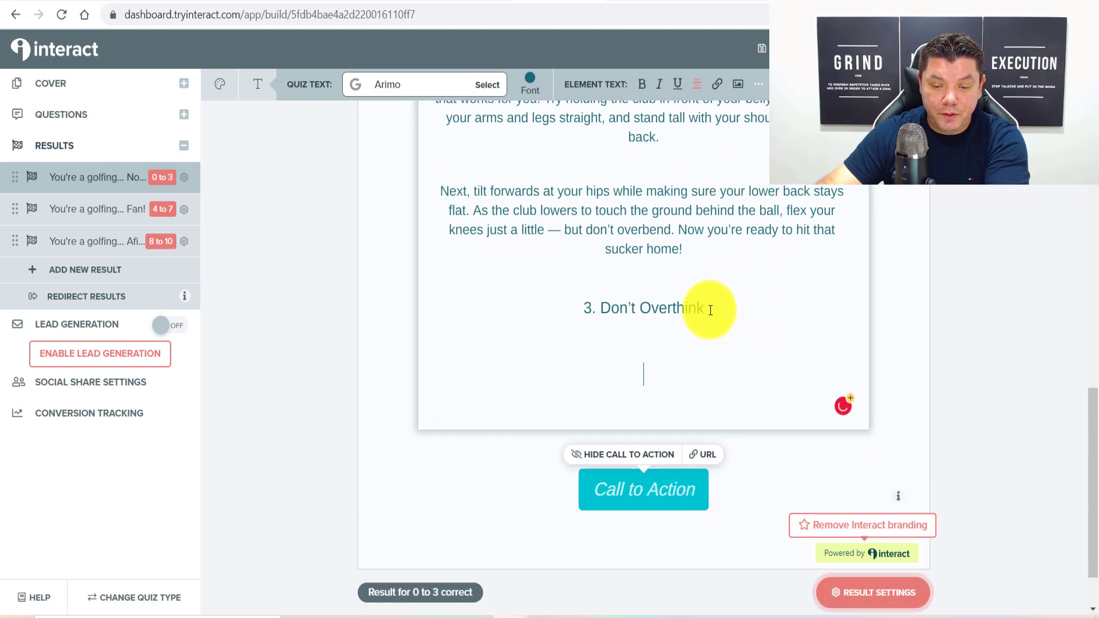
Rewrite the "3. Don't Overthink" heading as "3. Click on this link below to improve your swing,".
key("BackSpace")
key("BackSpace")
key("BackSpace")
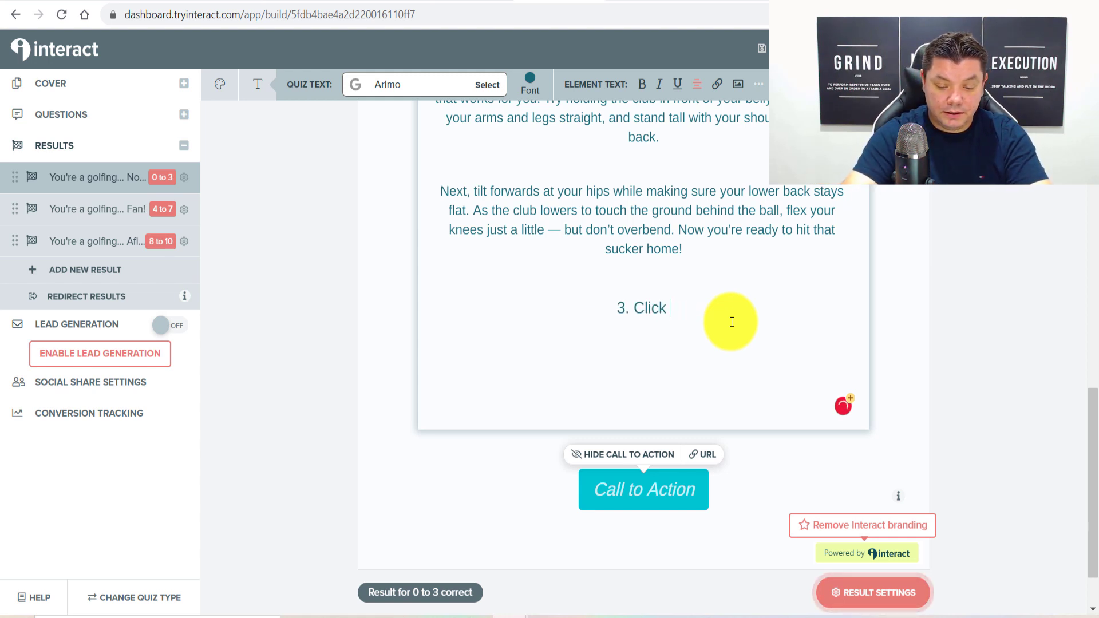
type("s link be")
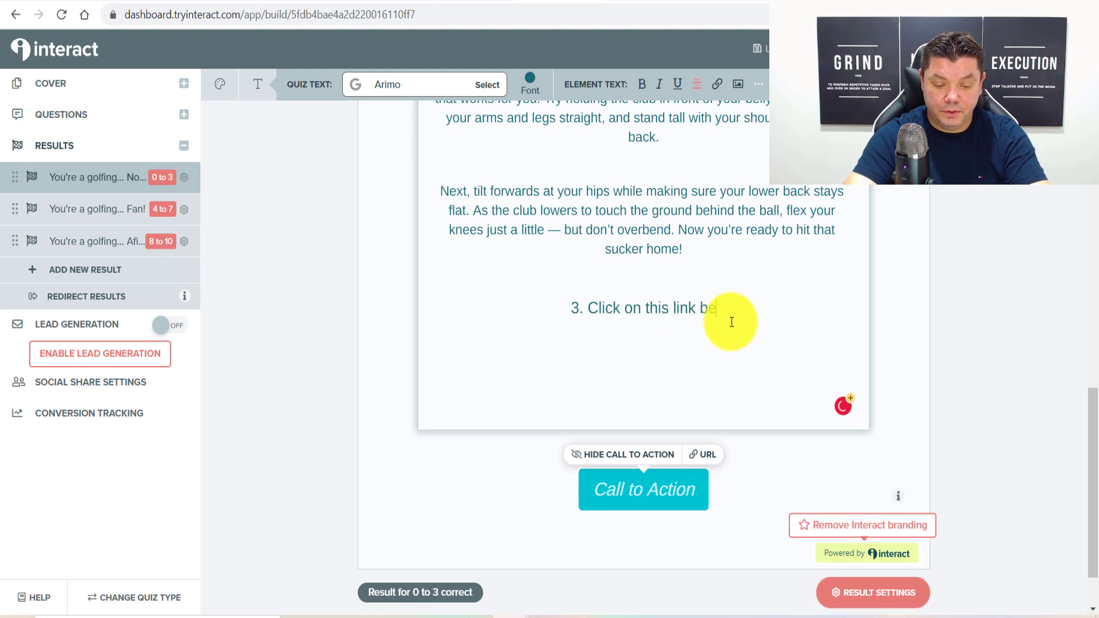
type("low to improve you")
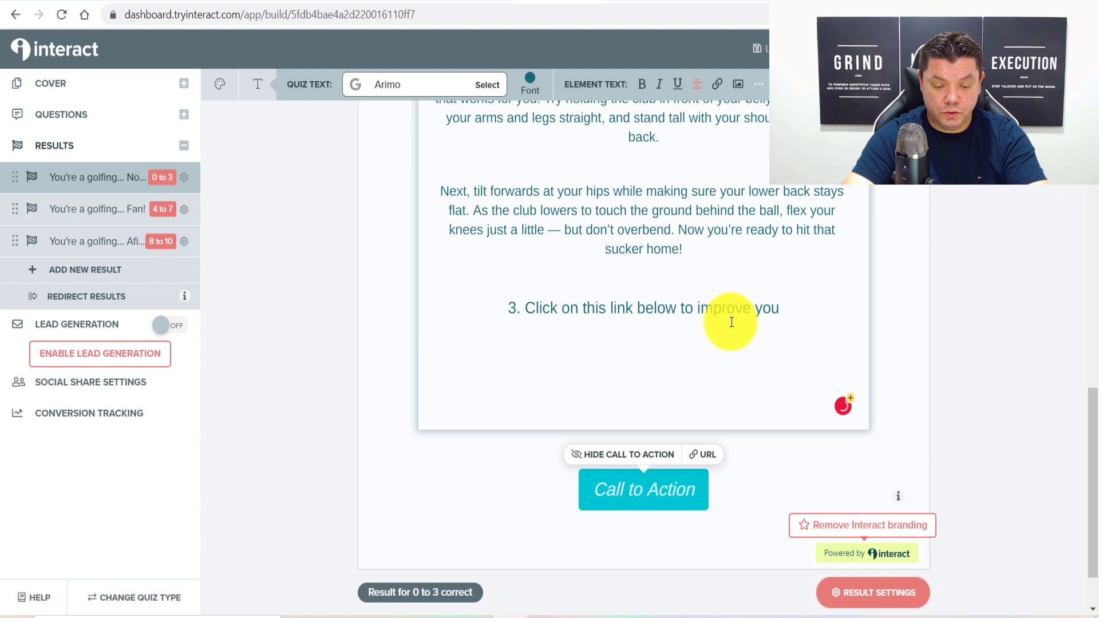
type("r swing")
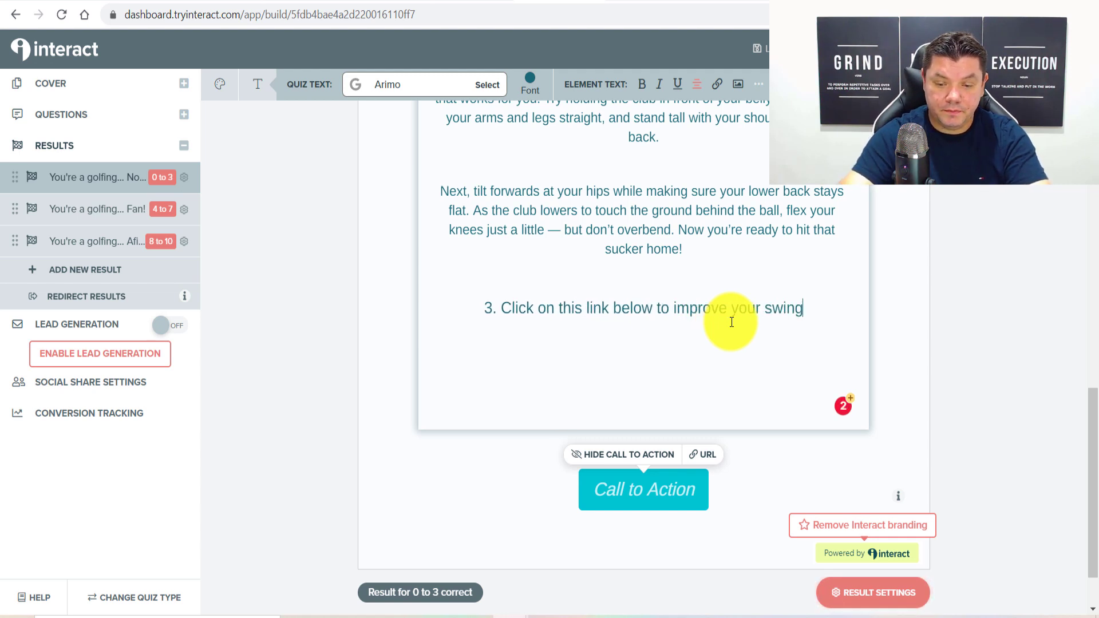
type(",")
Add the line "Click Here For Access" below the swing heading and open the link settings for that text.
key("Return")
key("Return")
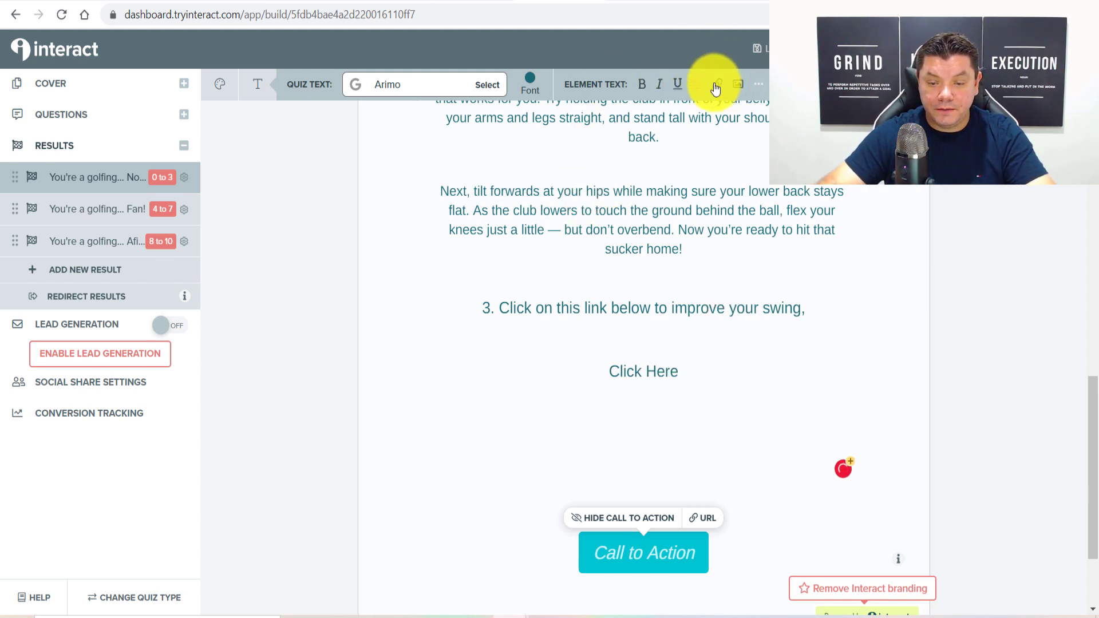
left_click_drag(679, 372, 620, 369)
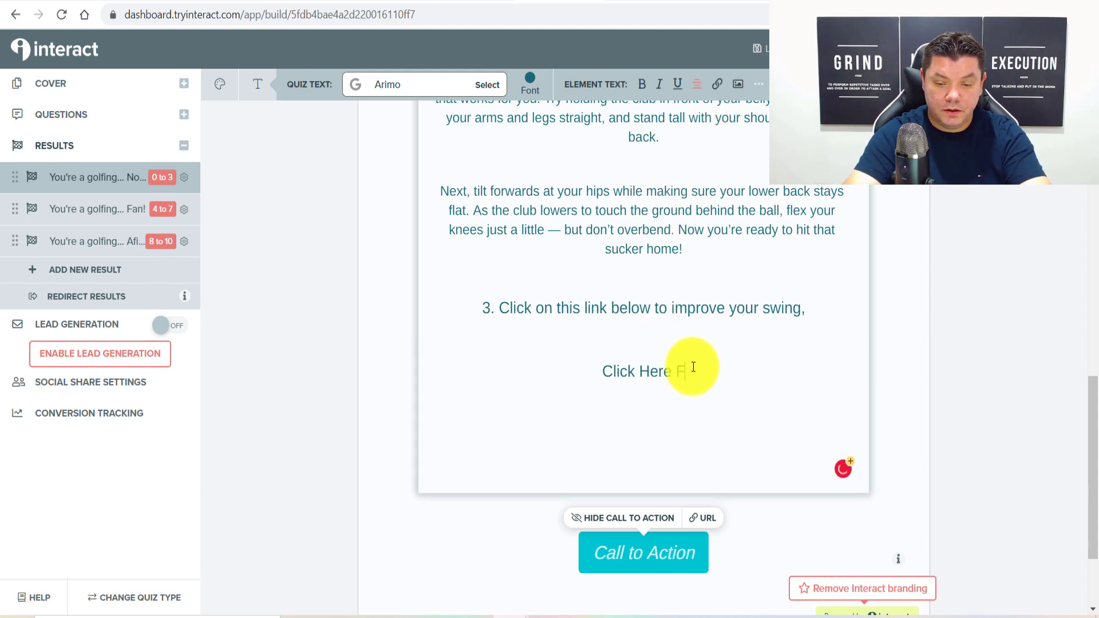
type("For Access")
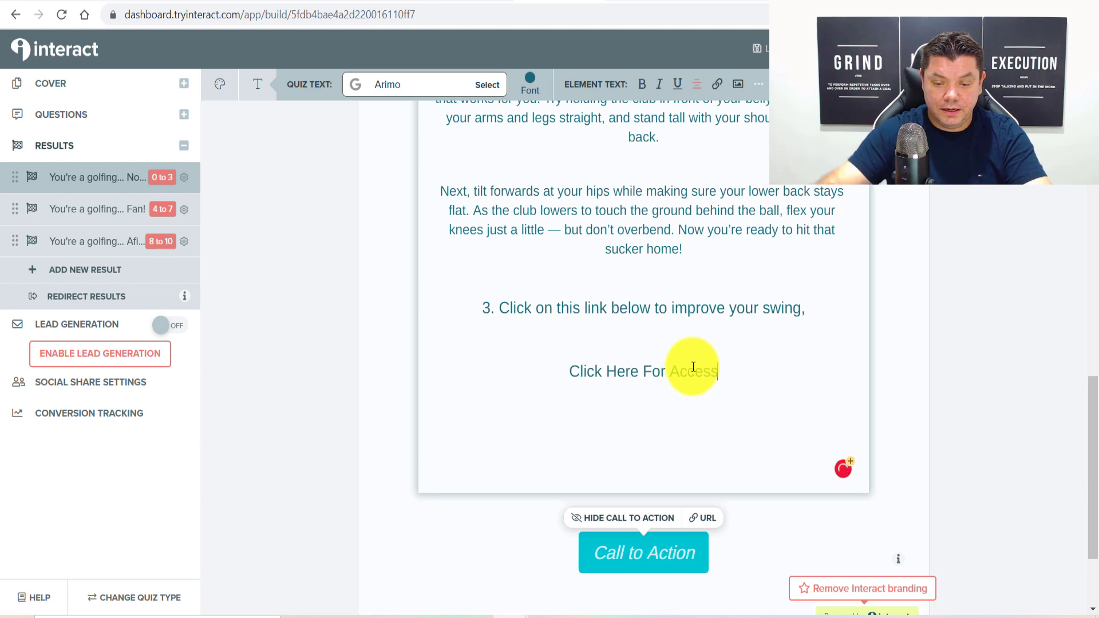
left_click_drag(714, 366, 569, 371)
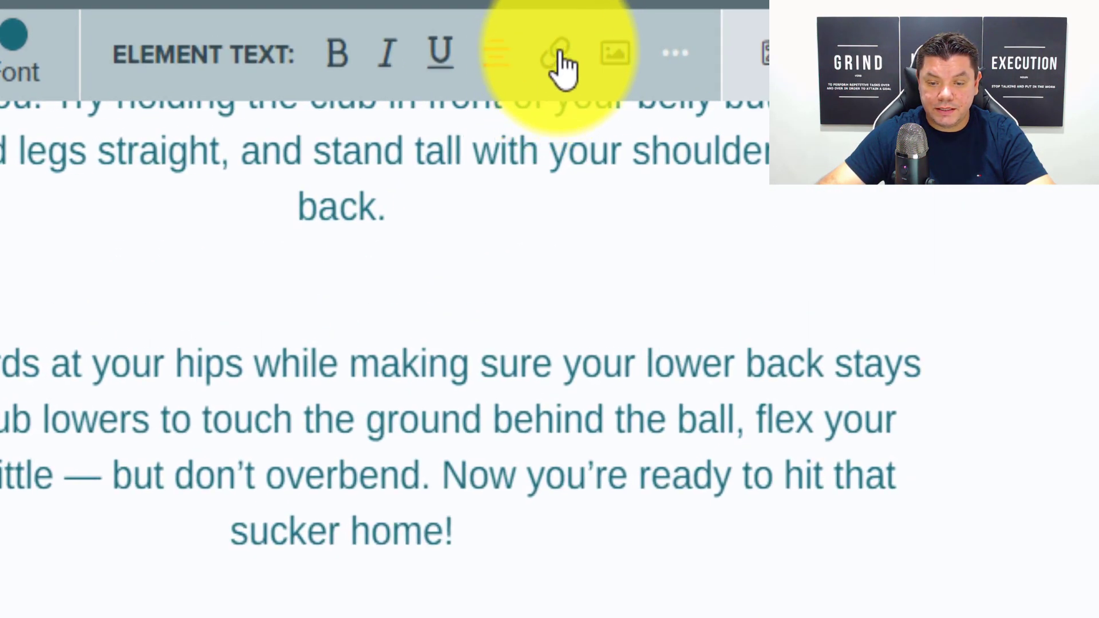
left_click(554, 60)
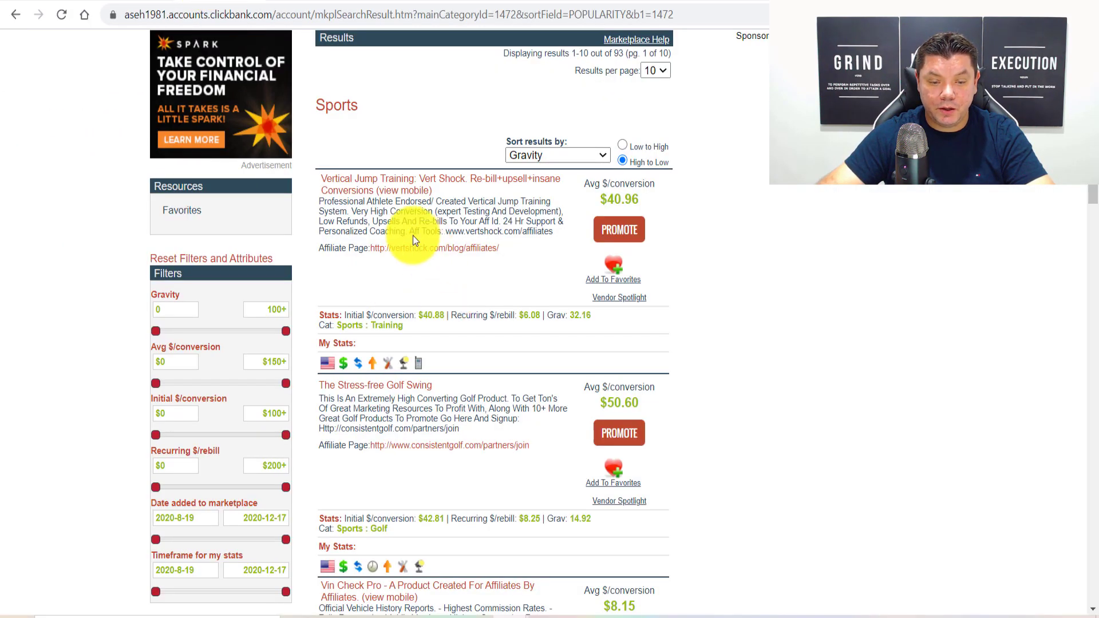
Switch to the ClickBank Sports results, generate a HopLink for The Stress-free Golf Swing and copy it.
left_click(613, 435)
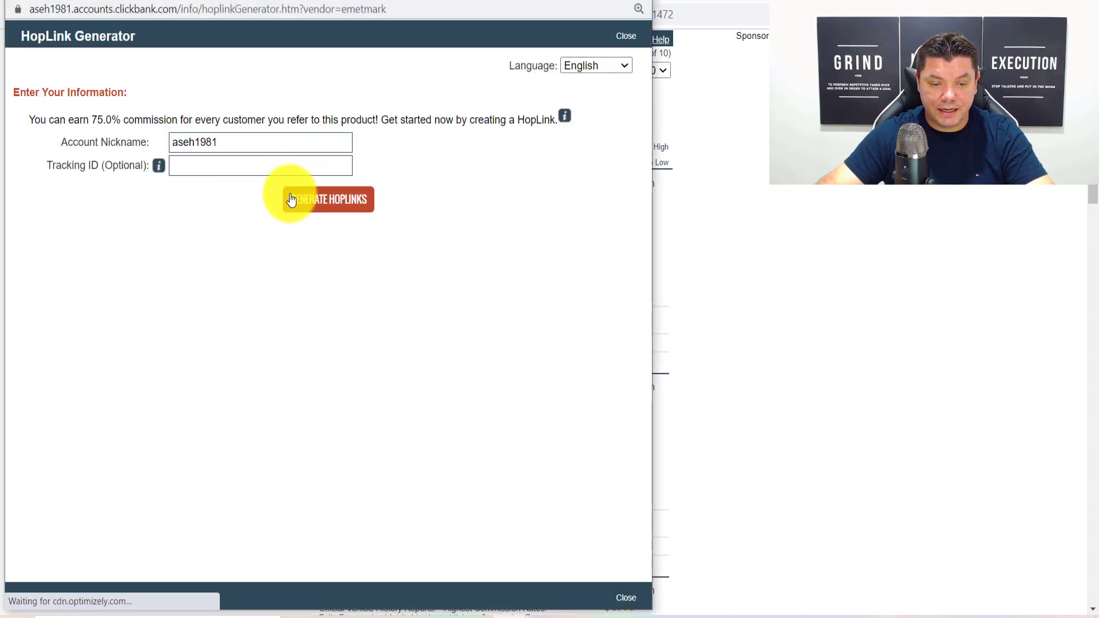
left_click(304, 213)
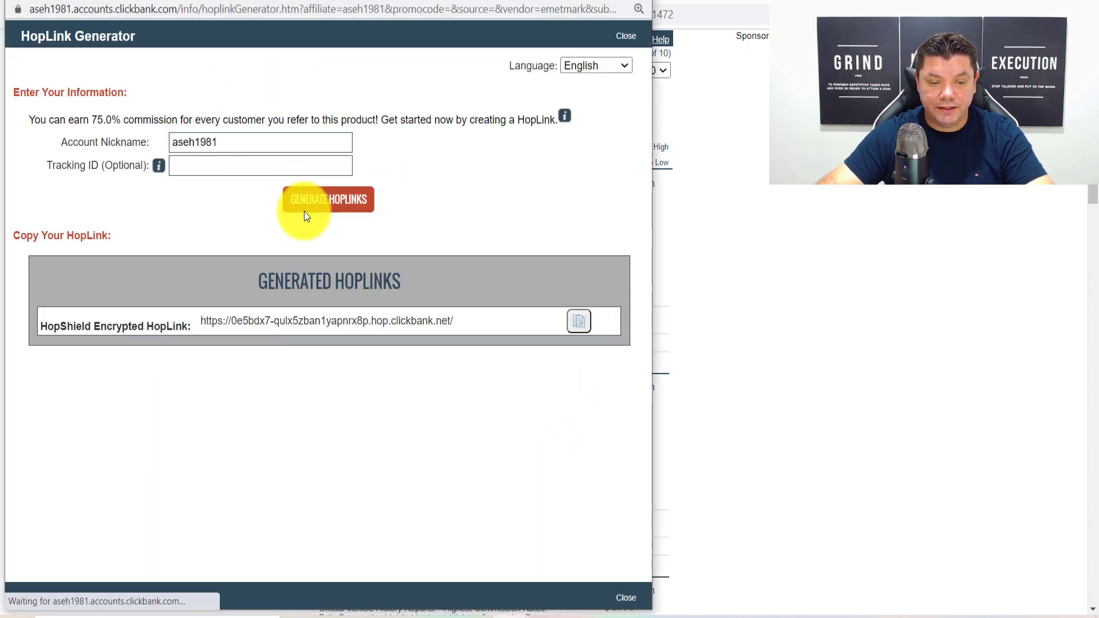
left_click(578, 320)
key("ctrl+w")
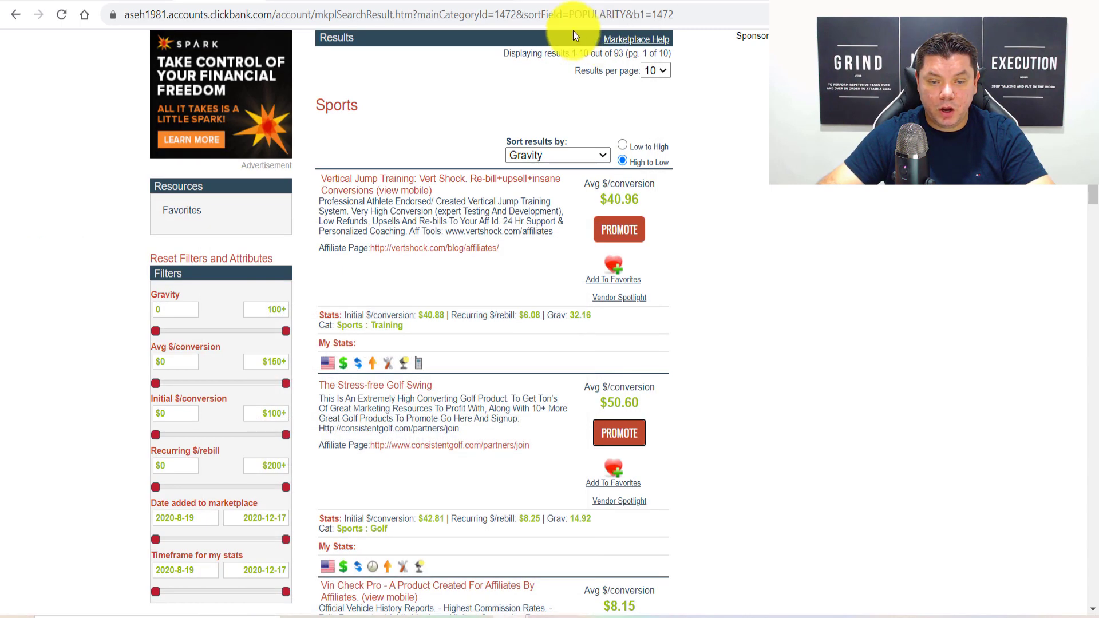
Return to Interact and save the copied HopLink as the URL, with link text "Click Here For Access" and opening in a new tab.
key("alt+Tab")
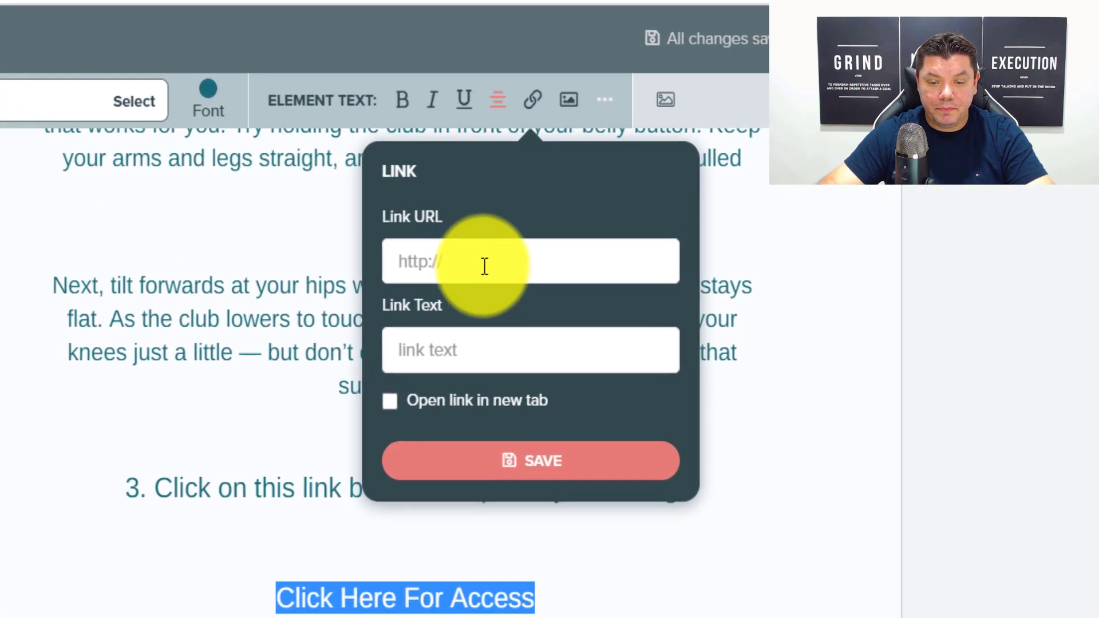
left_click(689, 179)
key("ctrl+v")
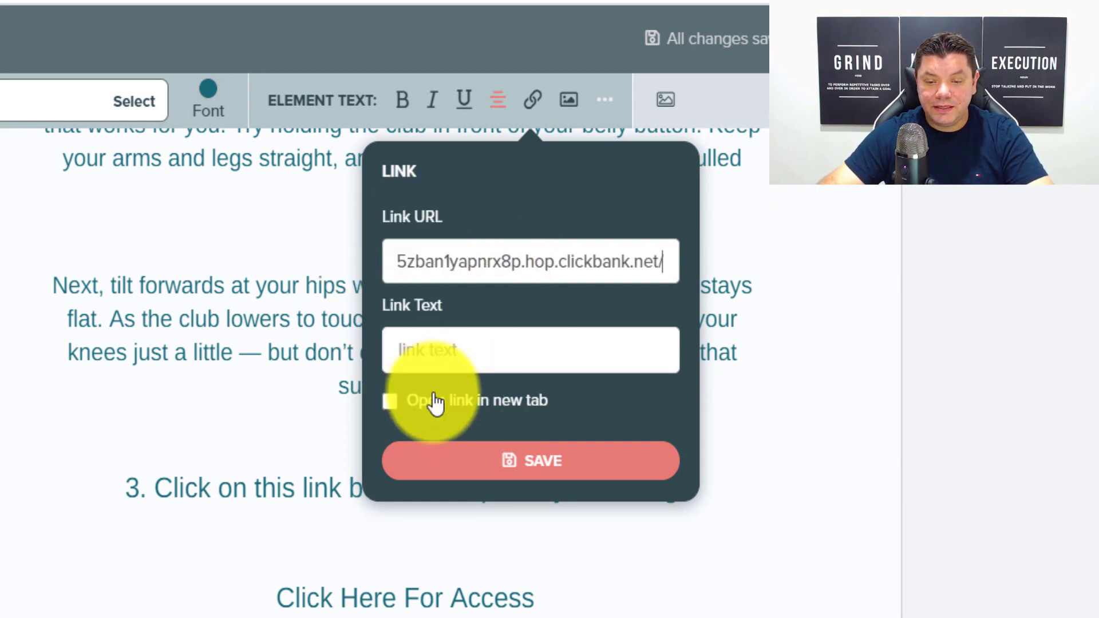
left_click(390, 402)
left_click(491, 349)
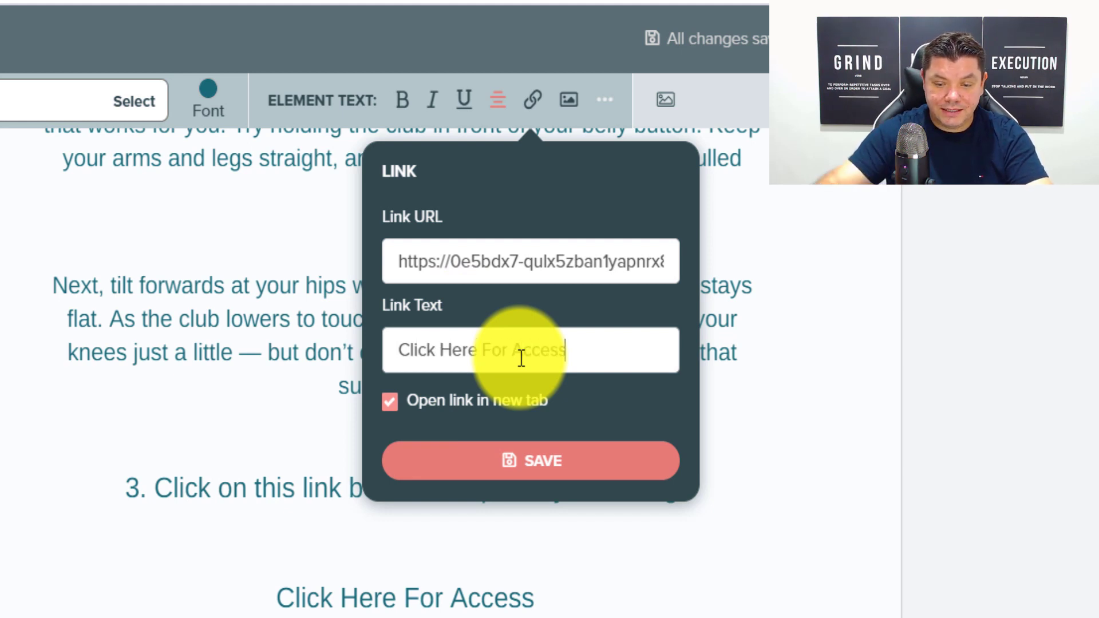
left_click(527, 466)
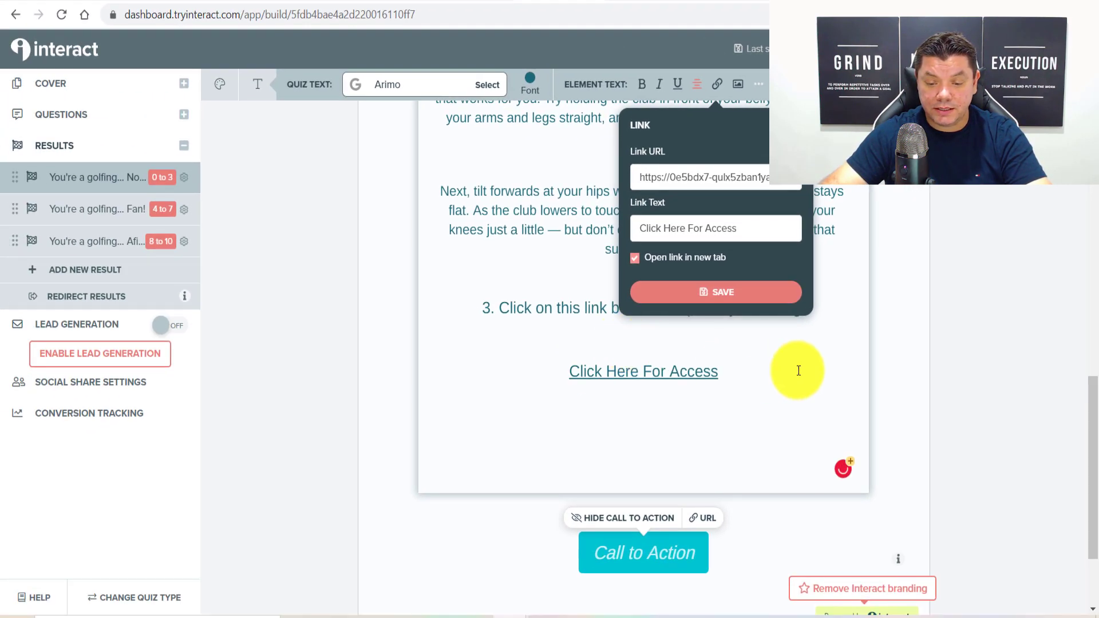
Close the link settings and remove the blank line above the "Click Here For Access" link.
left_click(729, 380)
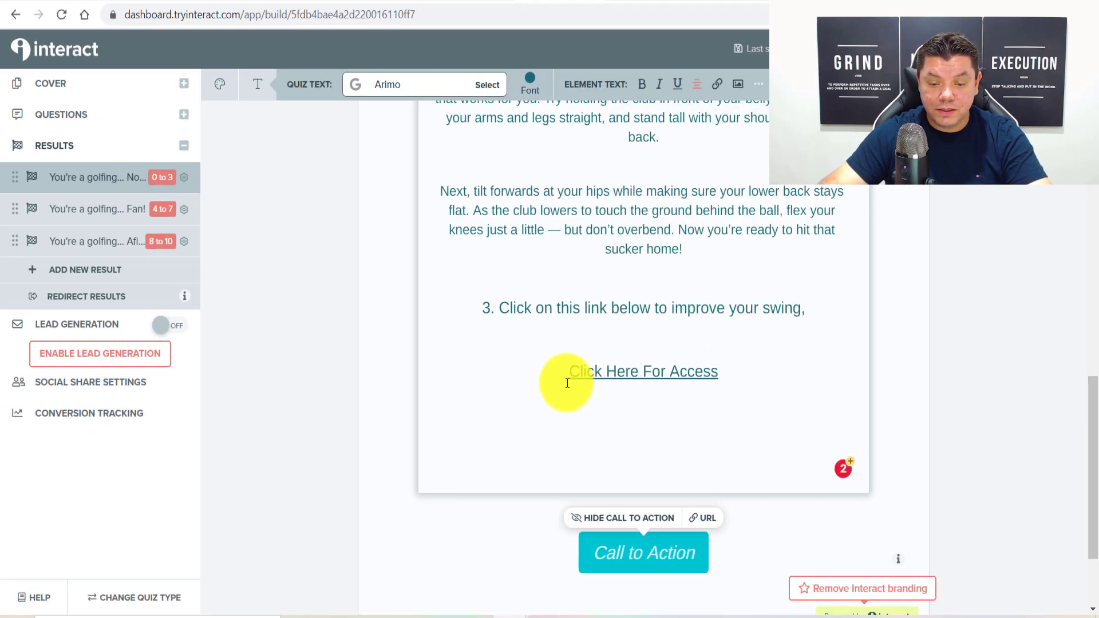
left_click(587, 374)
key("BackSpace")
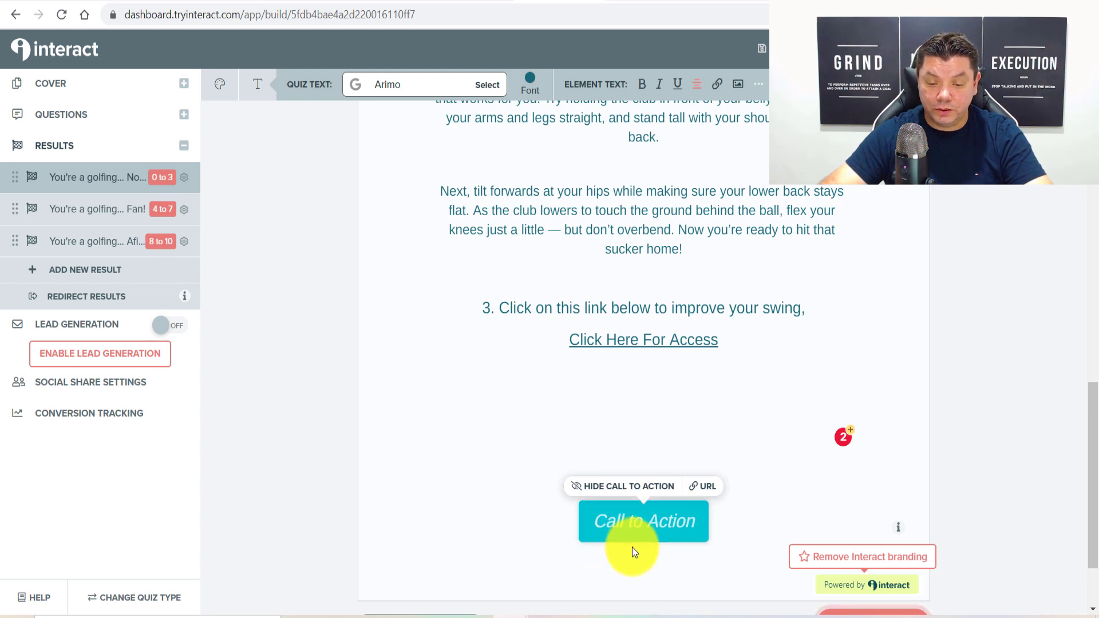
Set the Call to Action button's URL to the copied HopLink and save it.
left_click(705, 486)
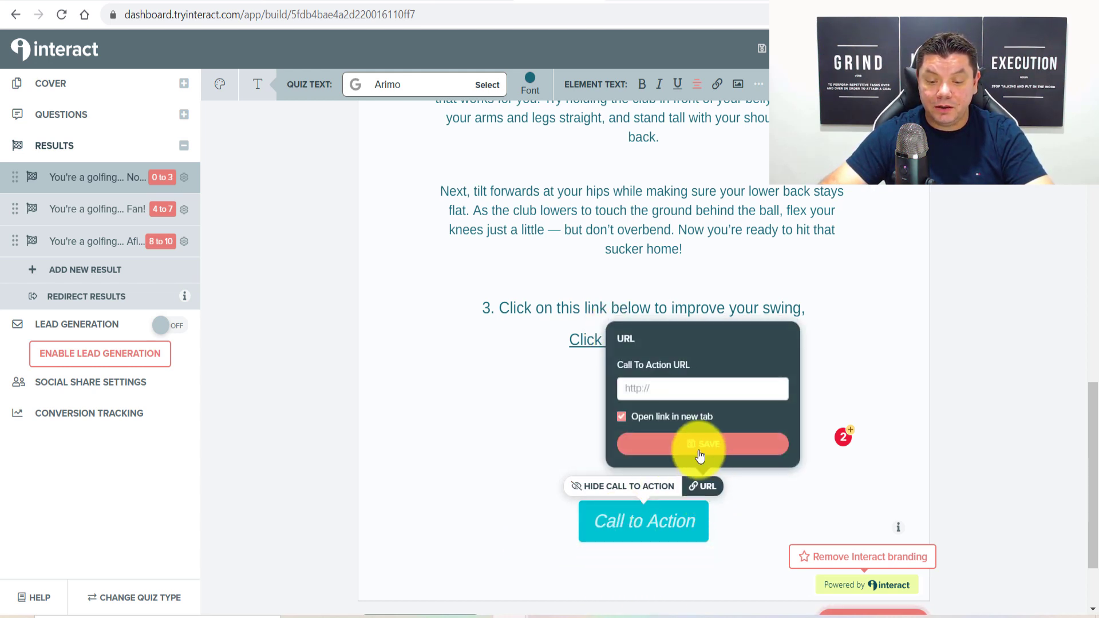
left_click(669, 389)
key("ctrl+v")
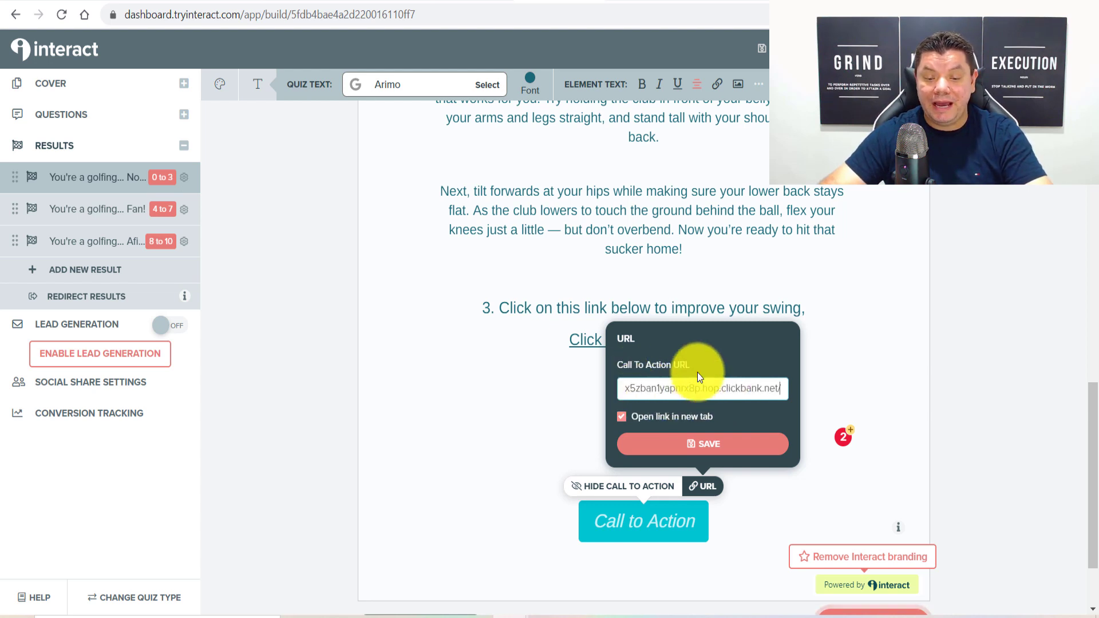
left_click(720, 441)
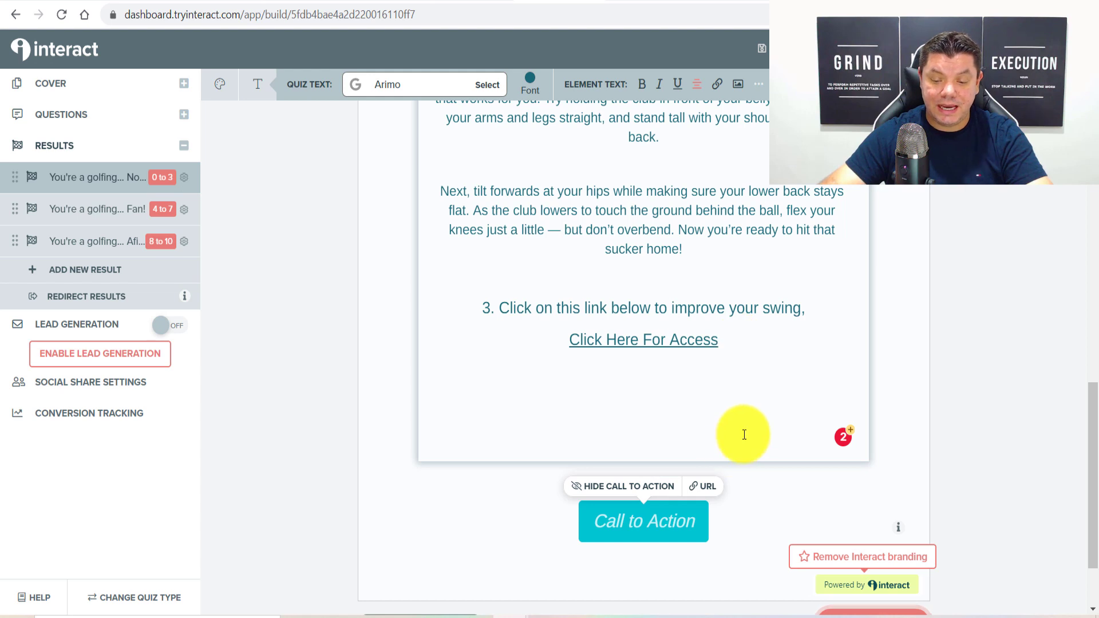
Publish the quiz changes and copy the live share link to the quiz.
scroll(743, 440, "down", 2)
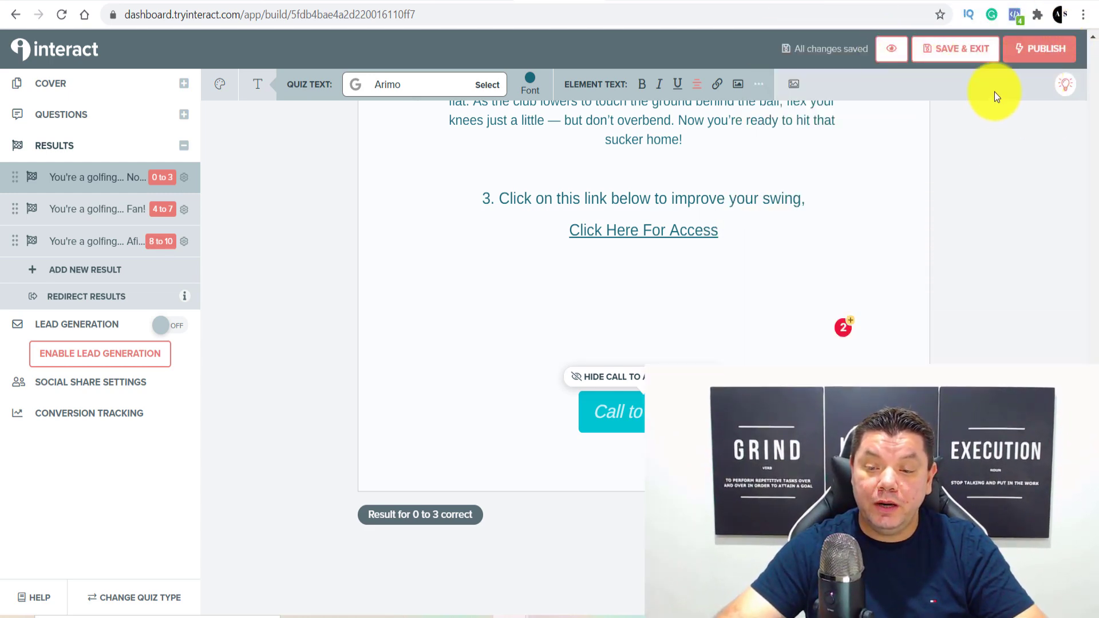
left_click(1043, 51)
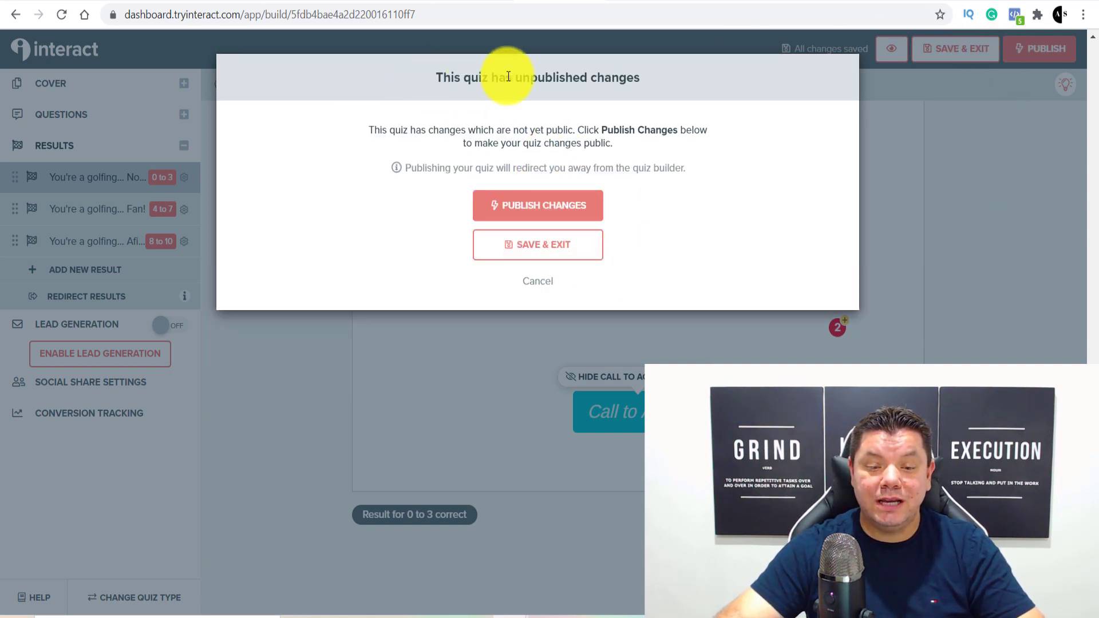
left_click_drag(507, 76, 707, 132)
left_click(719, 178)
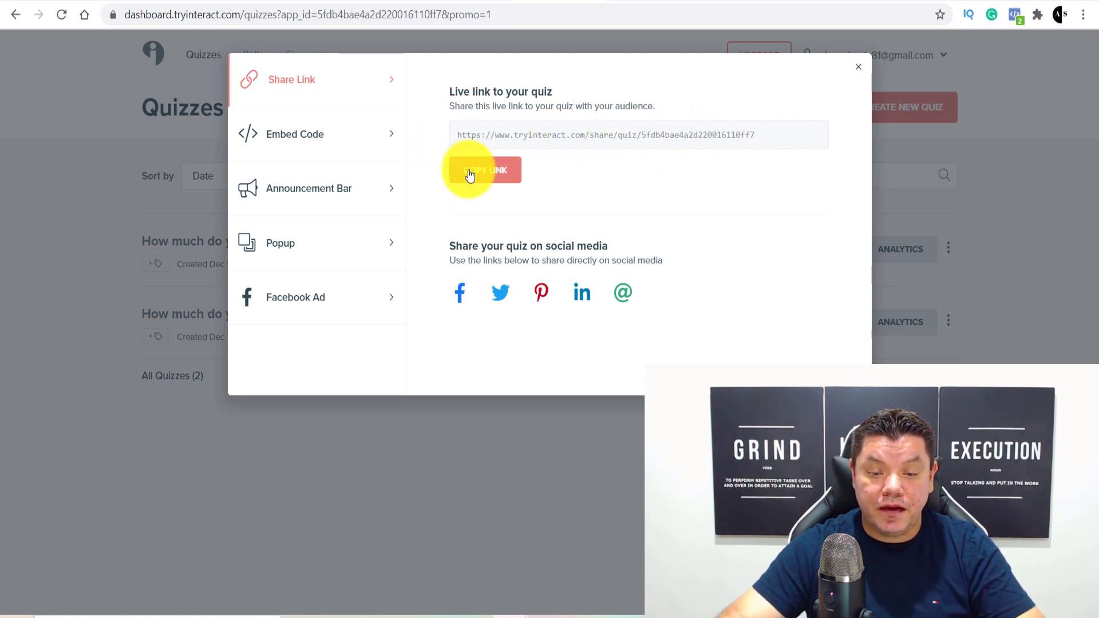
left_click(490, 171)
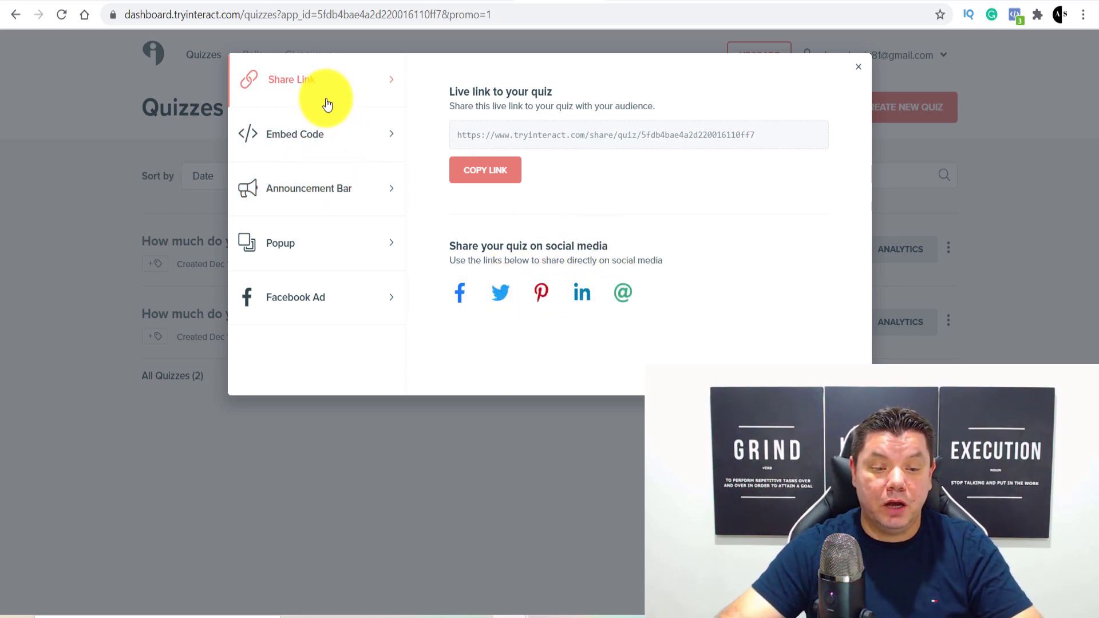
key("Escape")
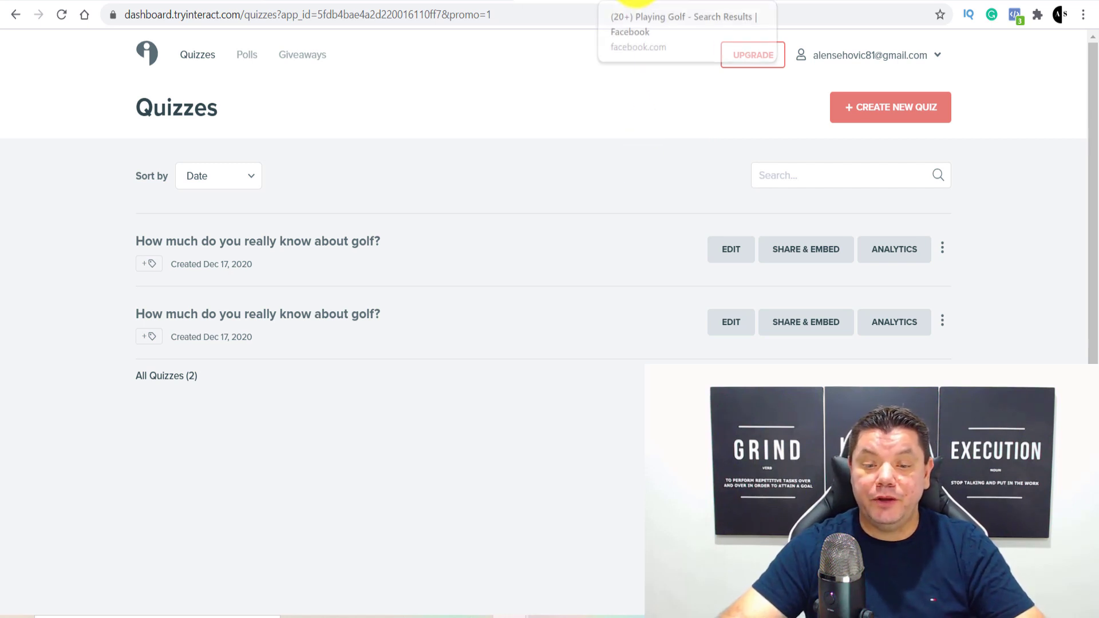
Switch to Facebook and examine the "Playing Golf" group results, checking each group's privacy, member count and posting activity.
left_click(635, 2)
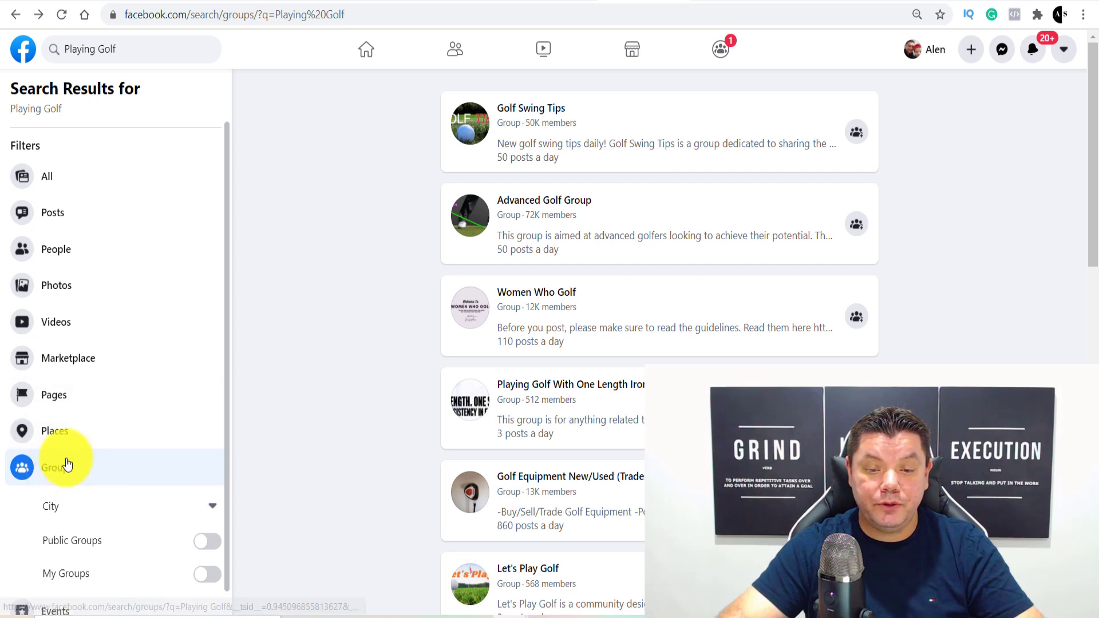
mouse_move(521, 115)
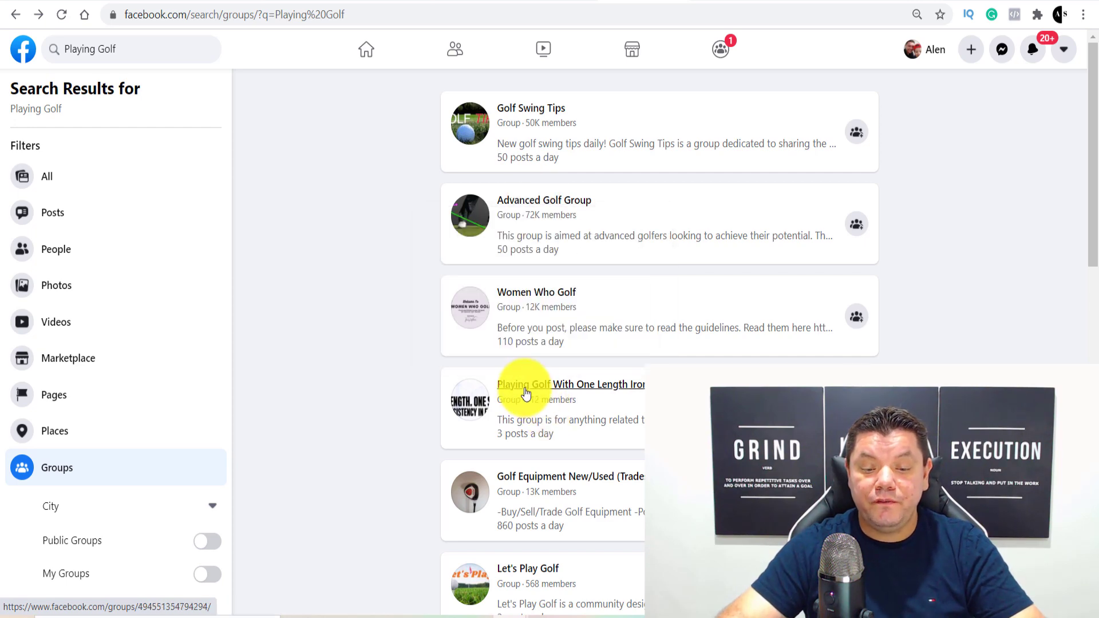
mouse_move(525, 393)
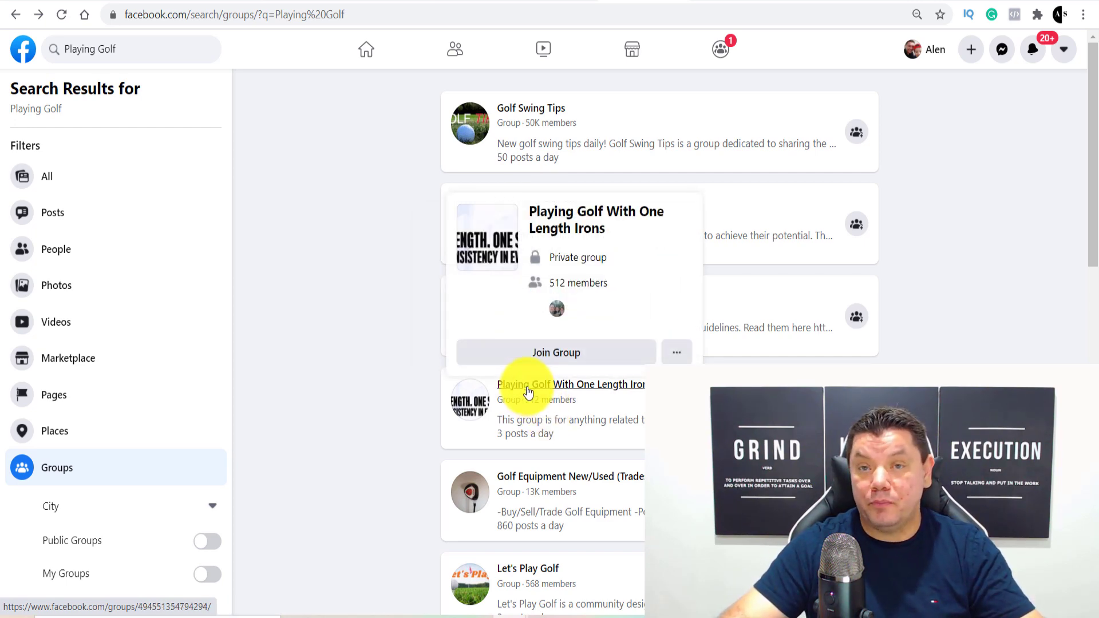
mouse_move(536, 484)
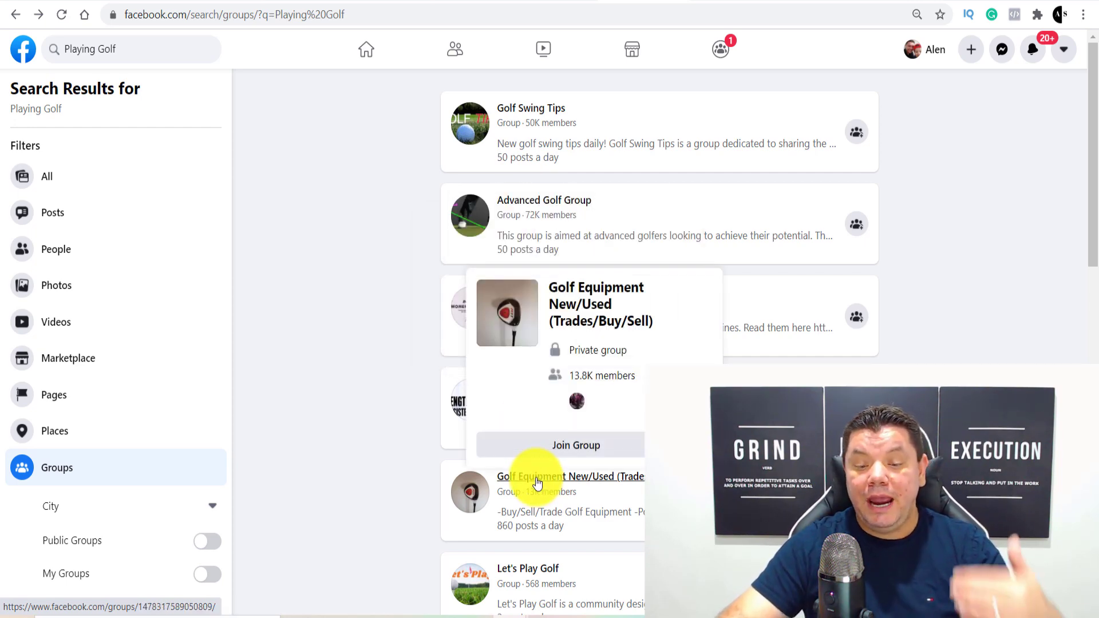
scroll(539, 482, "down", 3)
mouse_move(538, 418)
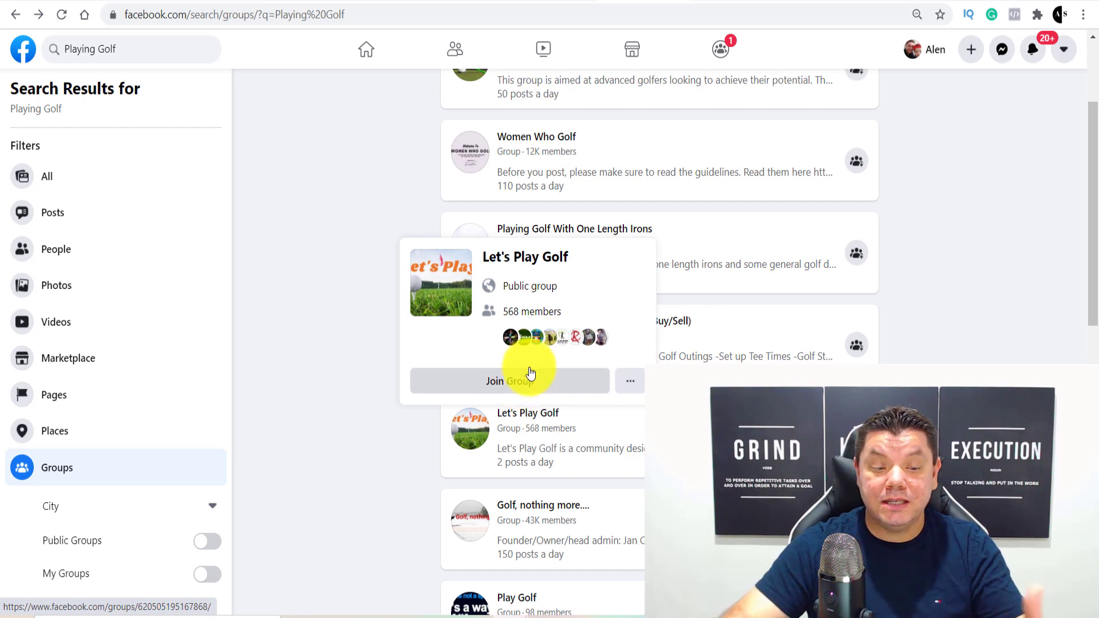
scroll(529, 343, "up", 3)
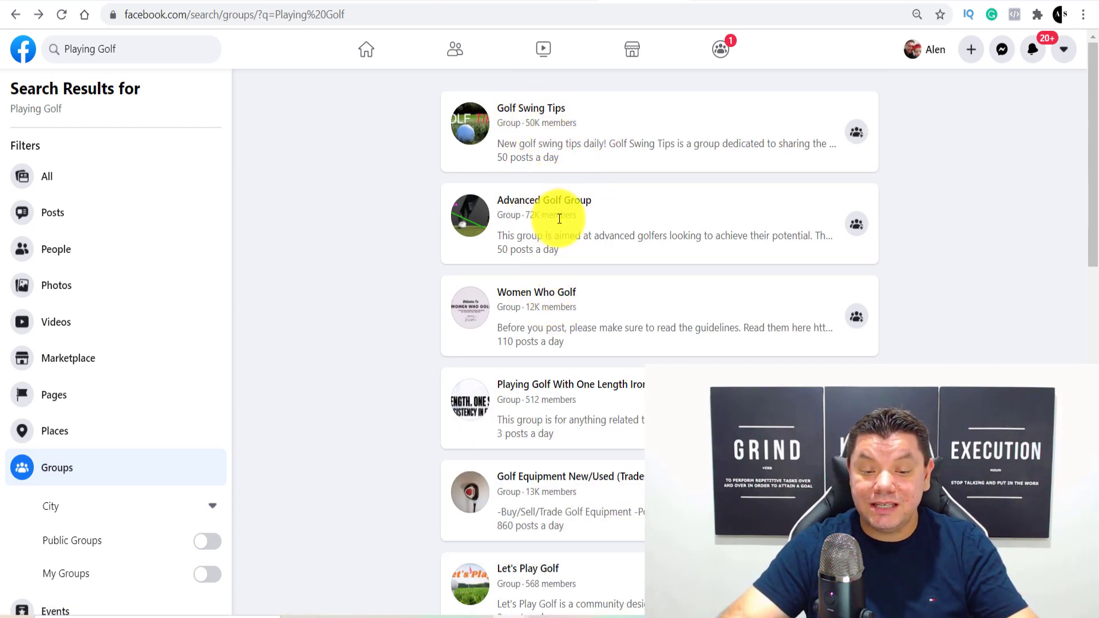
scroll(566, 228, "down", 3)
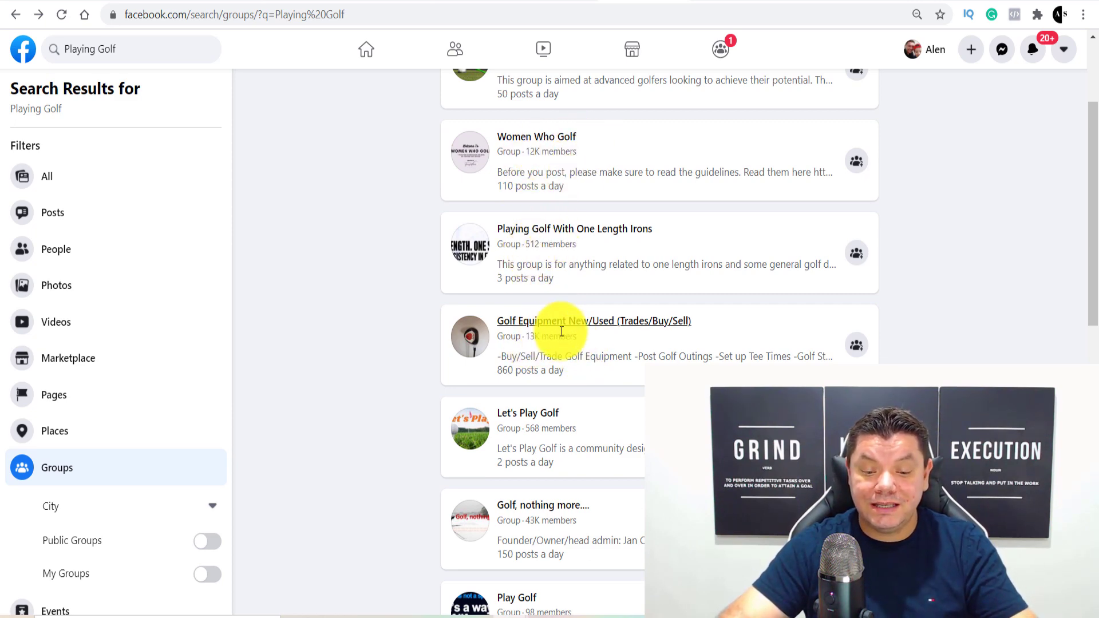
scroll(566, 329, "down", 3)
scroll(560, 342, "down", 7)
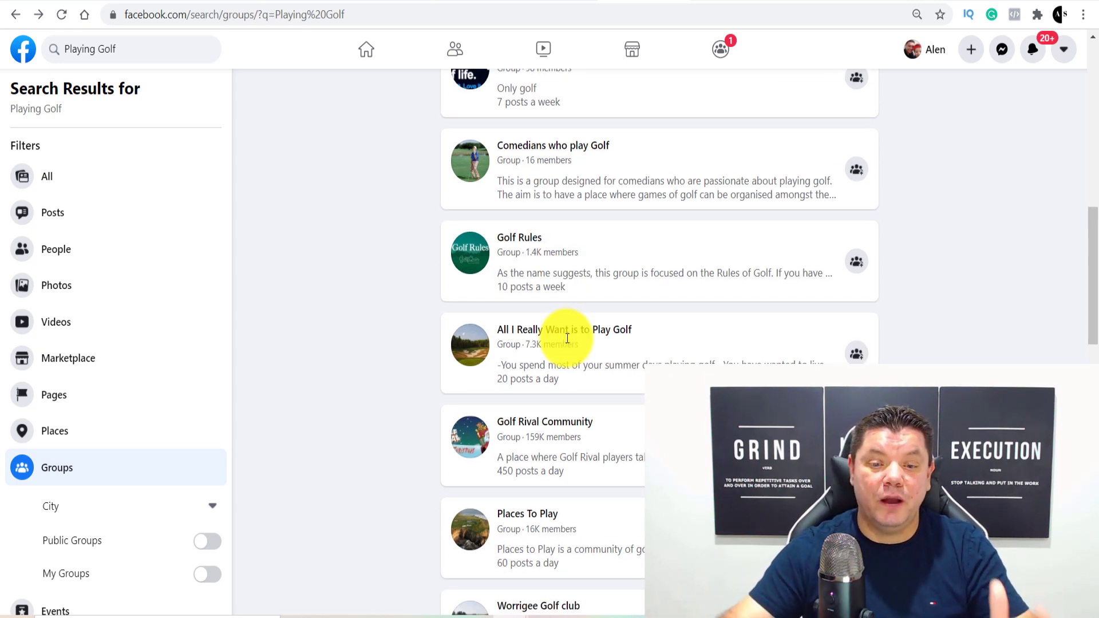
scroll(710, 332, "up", 13)
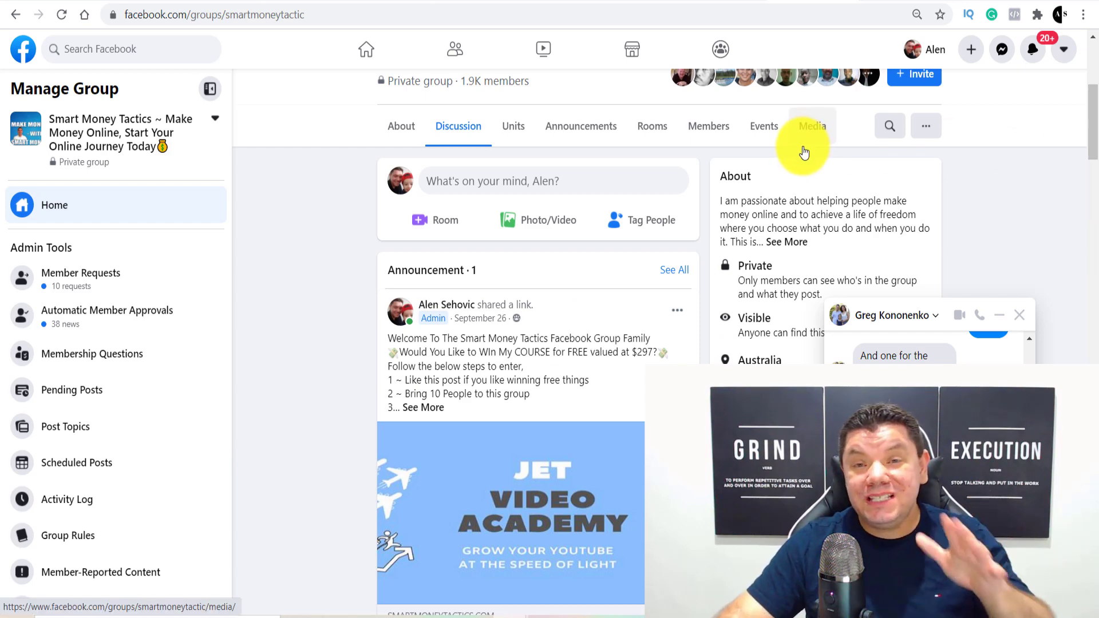
Start a new post in the Smart Money Tactics group, beginning with "We all know how much we love Golf, But".
left_click(520, 182)
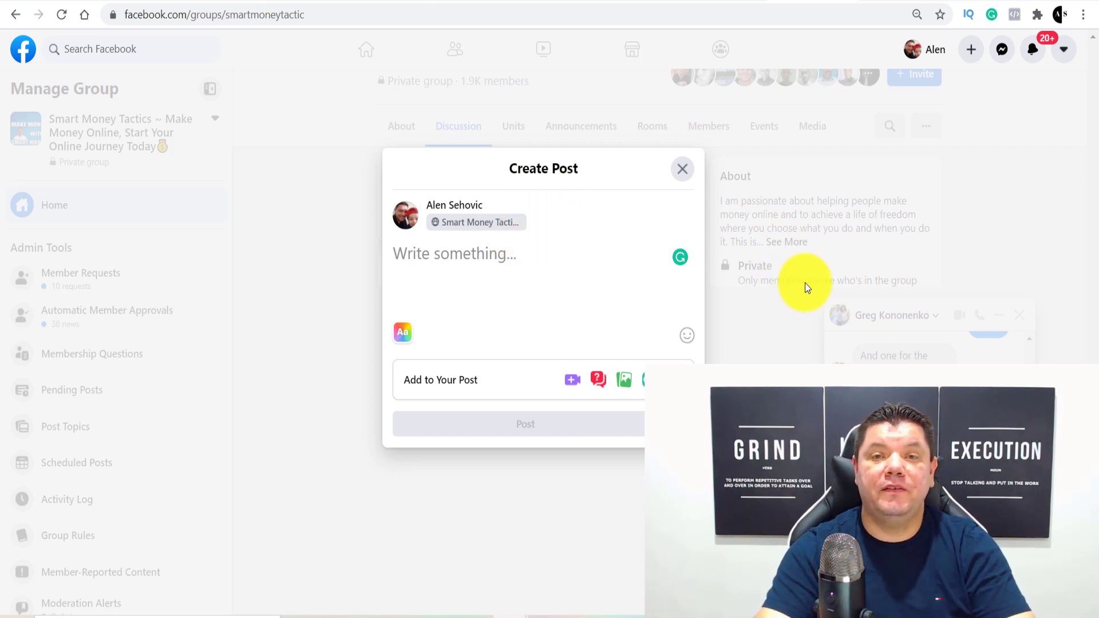
type("I")
key("BackSpace")
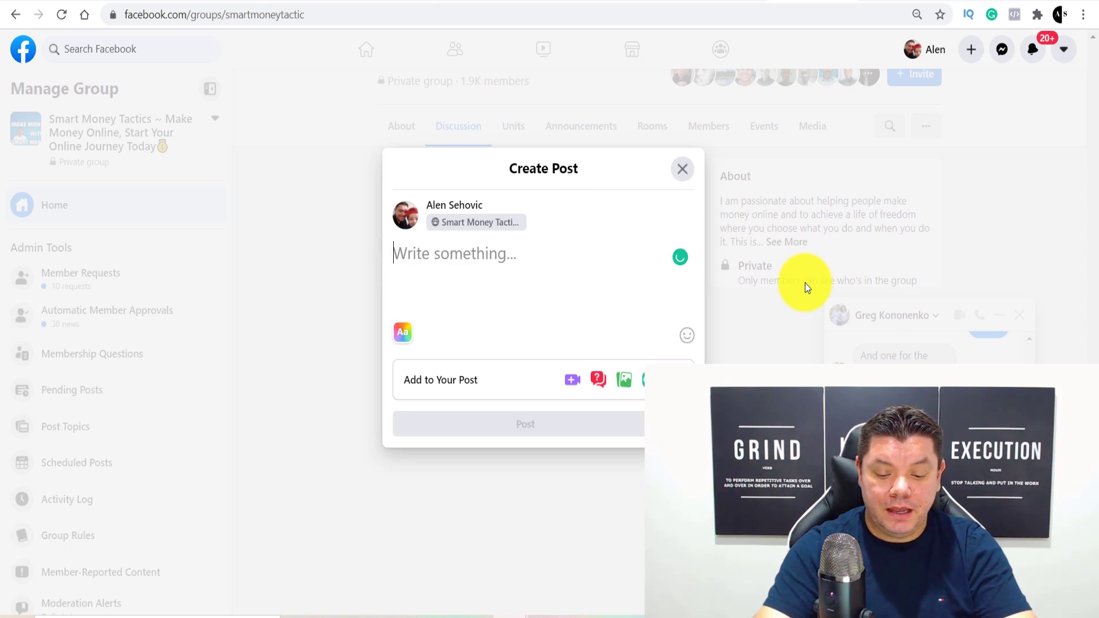
type("W")
key("BackSpace")
type("We ")
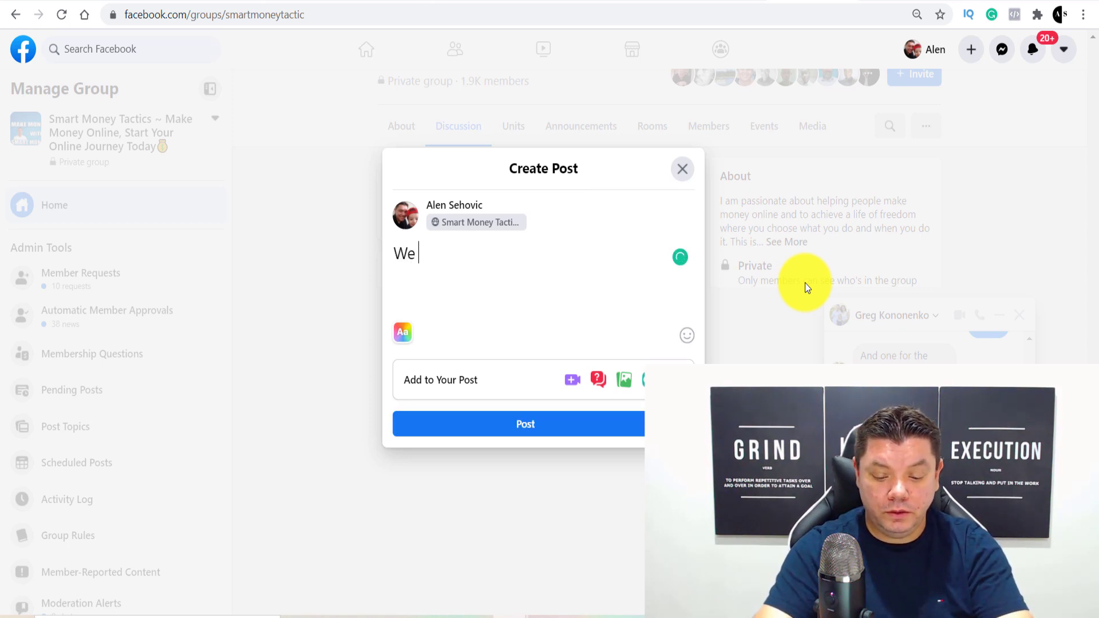
type("all know ho")
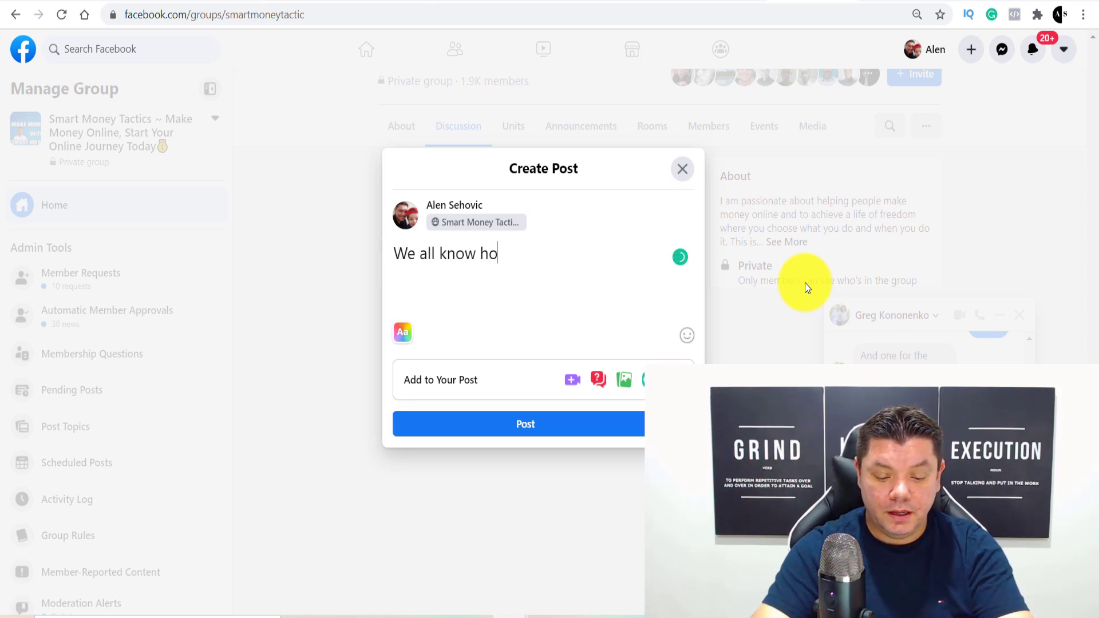
type("w much we ")
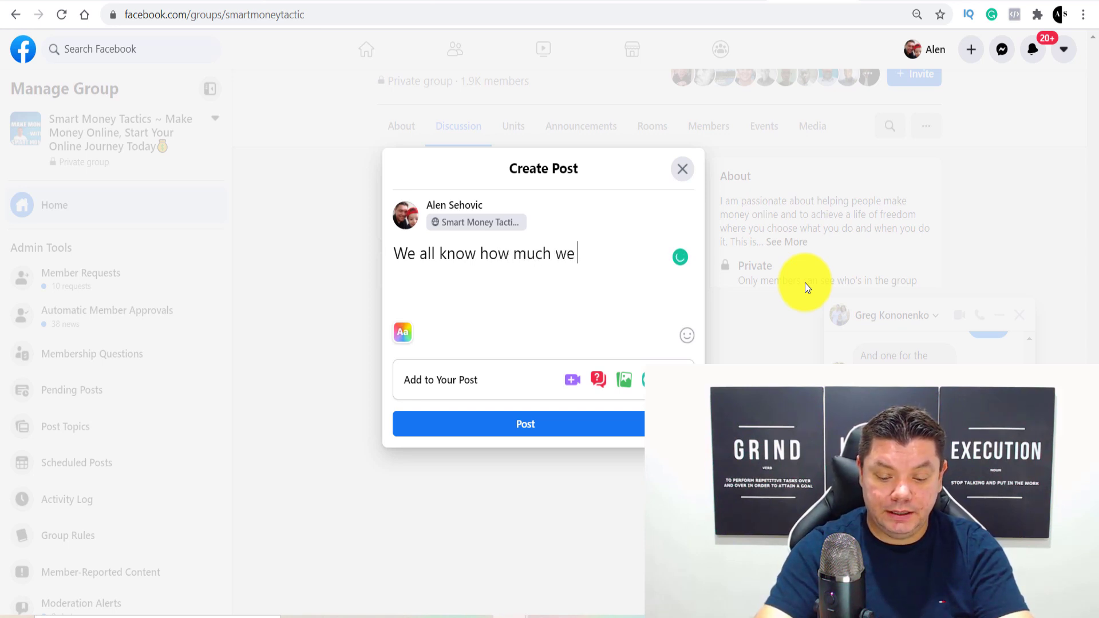
type("love ")
type("G")
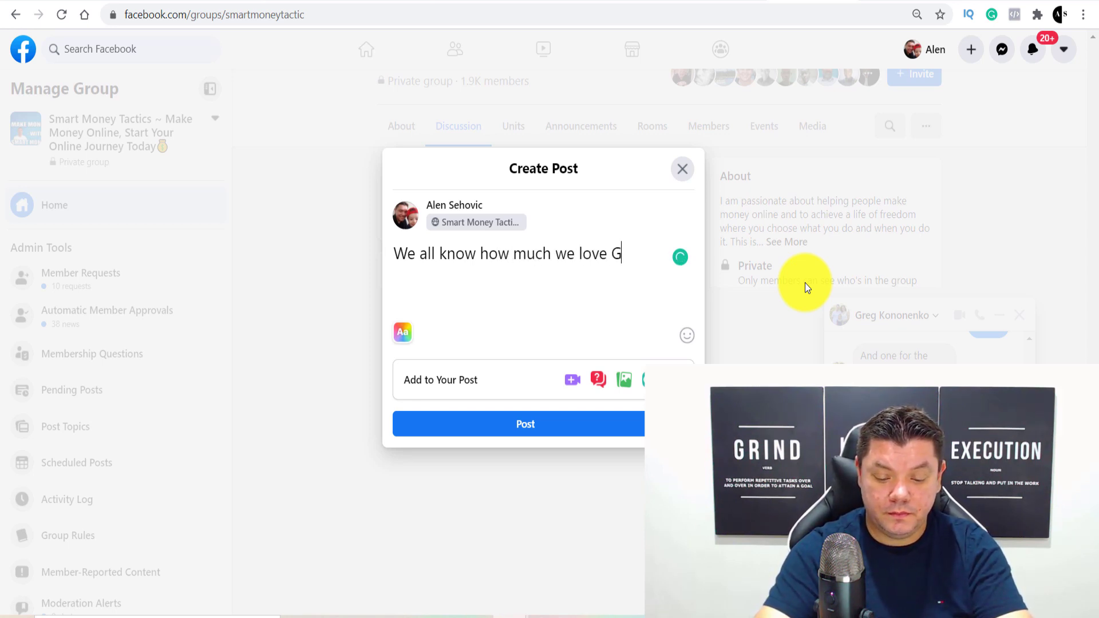
type("olf, But")
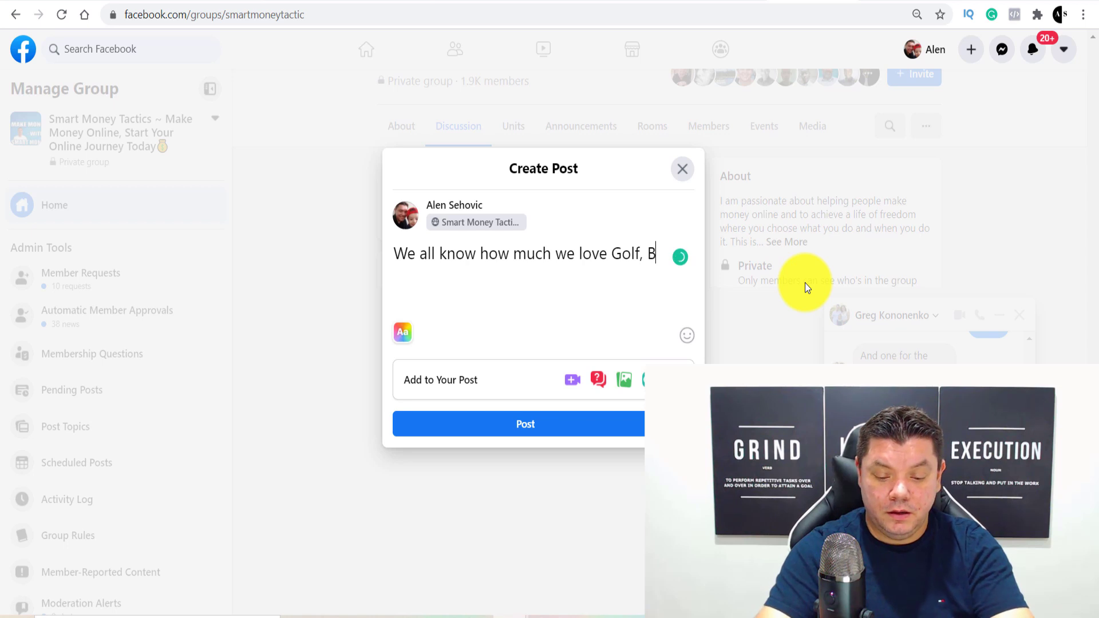